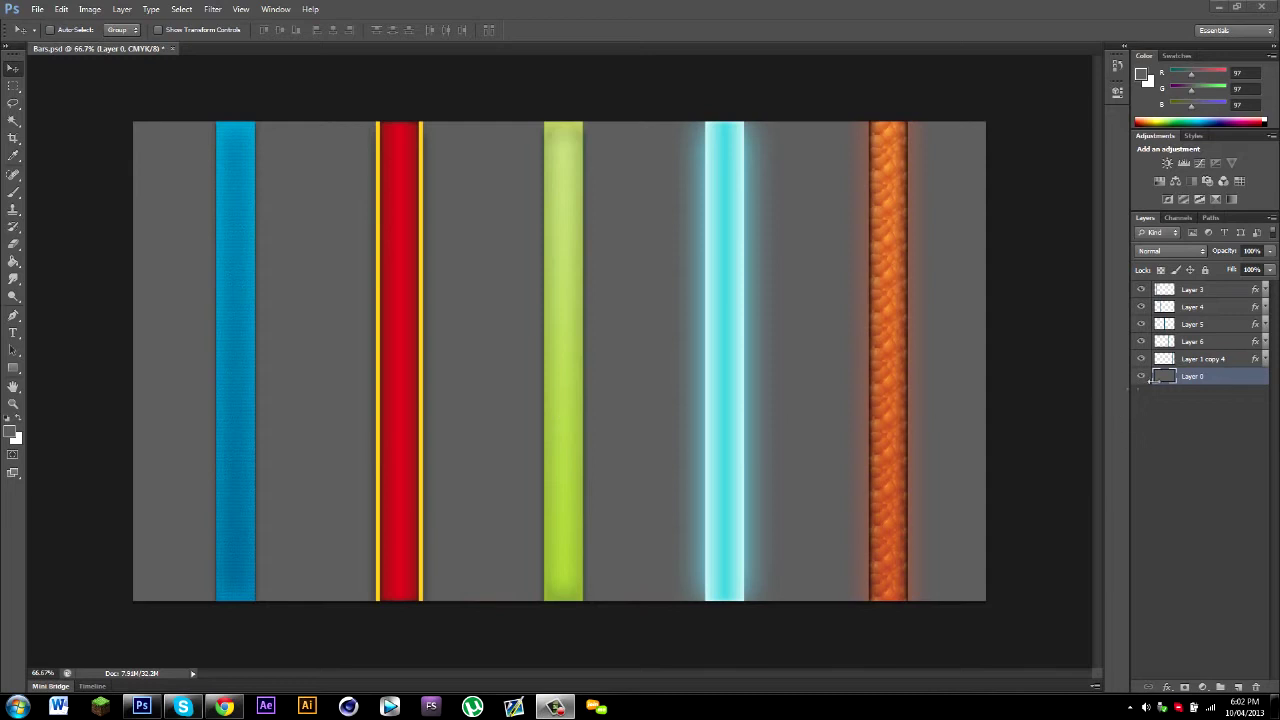
- Go through the bar layers, switching their visibility off and on to examine which layer holds which bar
left_click(1145, 290)
left_click(1143, 291)
left_click(1143, 292)
left_click(1140, 309)
left_click(1139, 311)
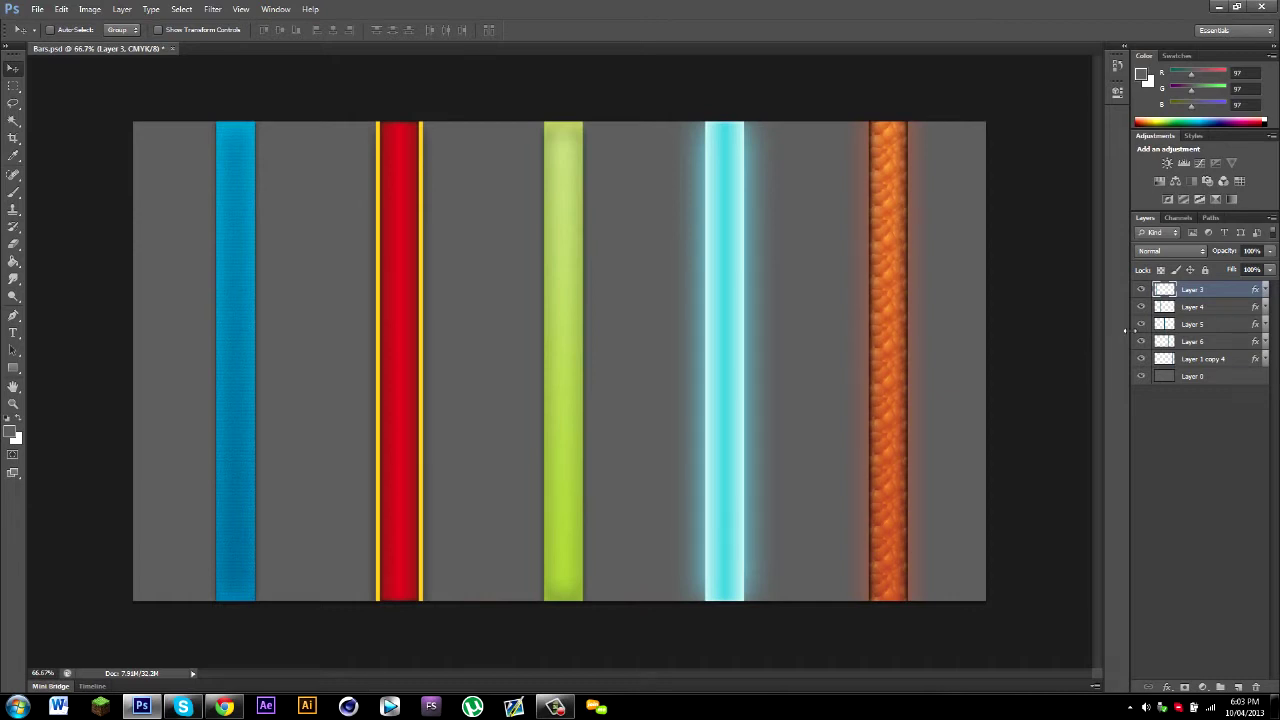
left_click(1166, 307)
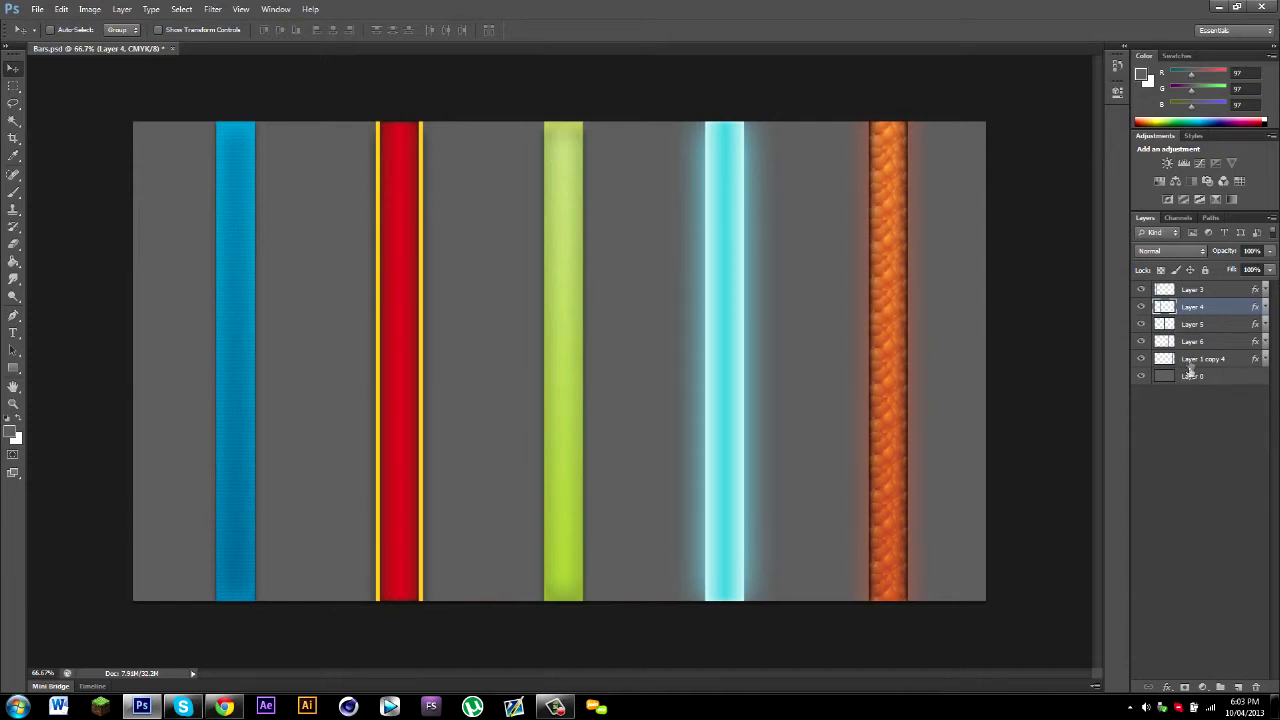
left_click(1192, 325)
left_click(1142, 325)
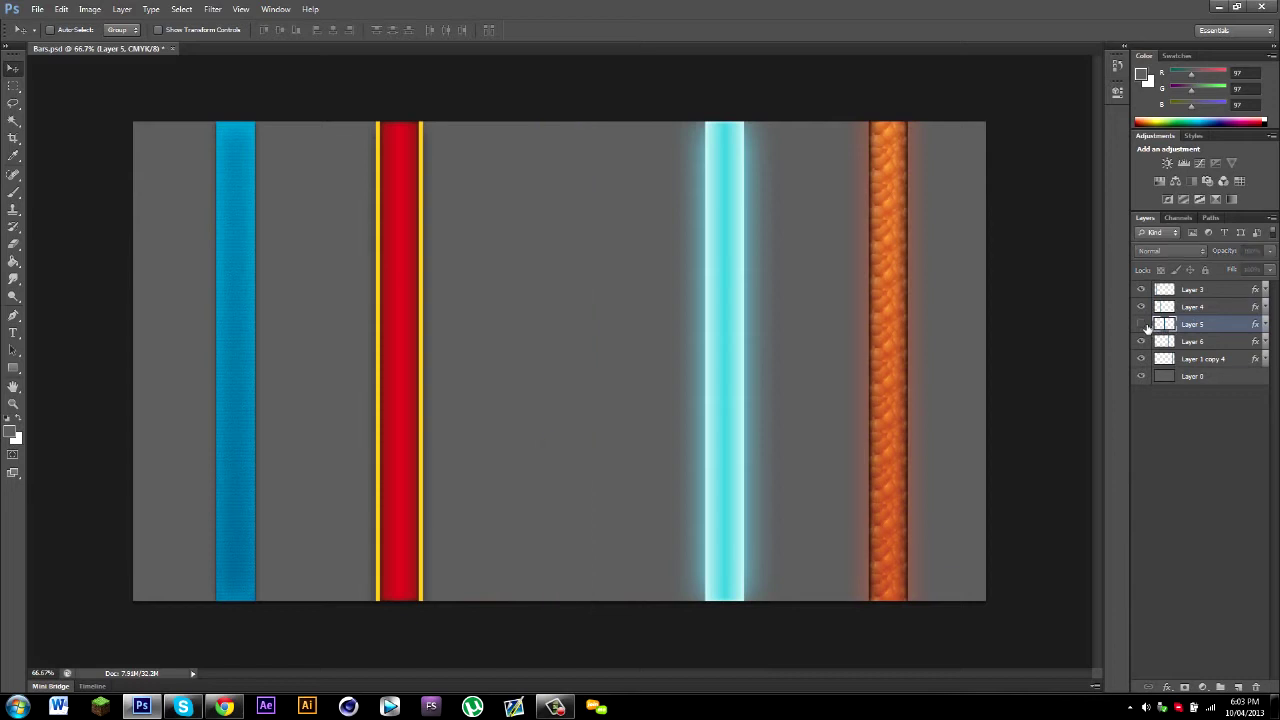
left_click(1142, 325)
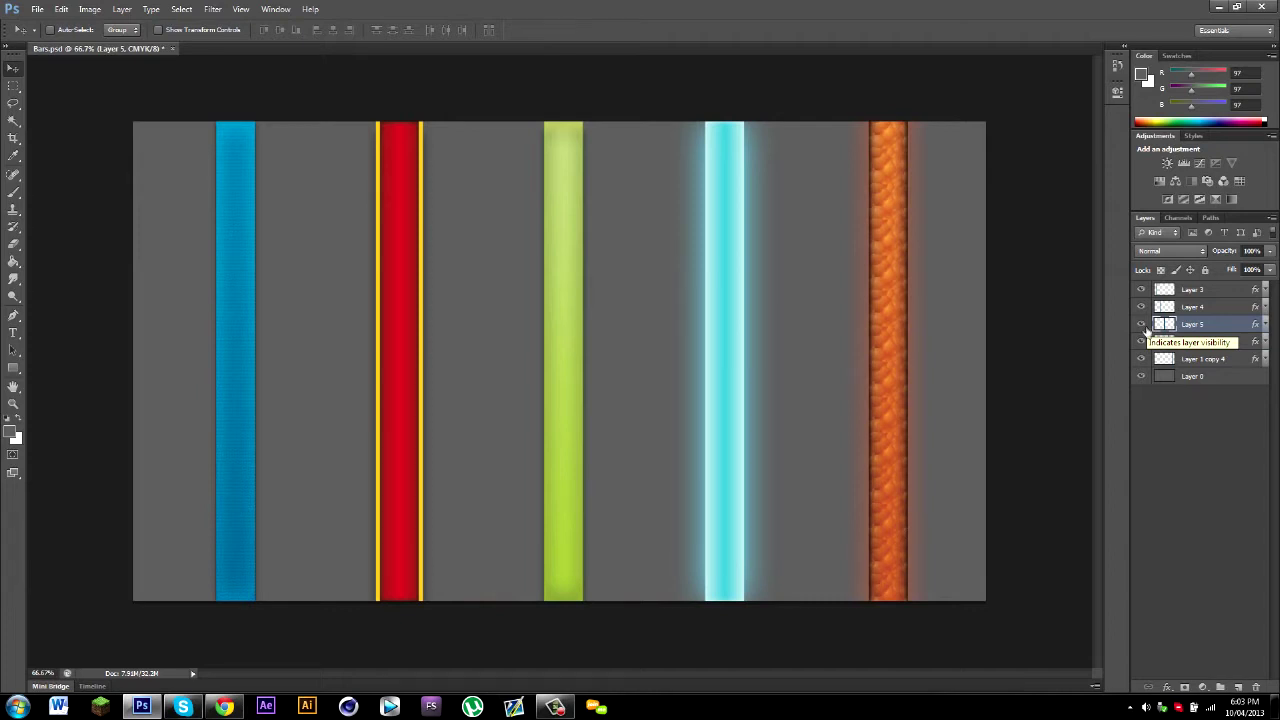
left_click(1148, 344)
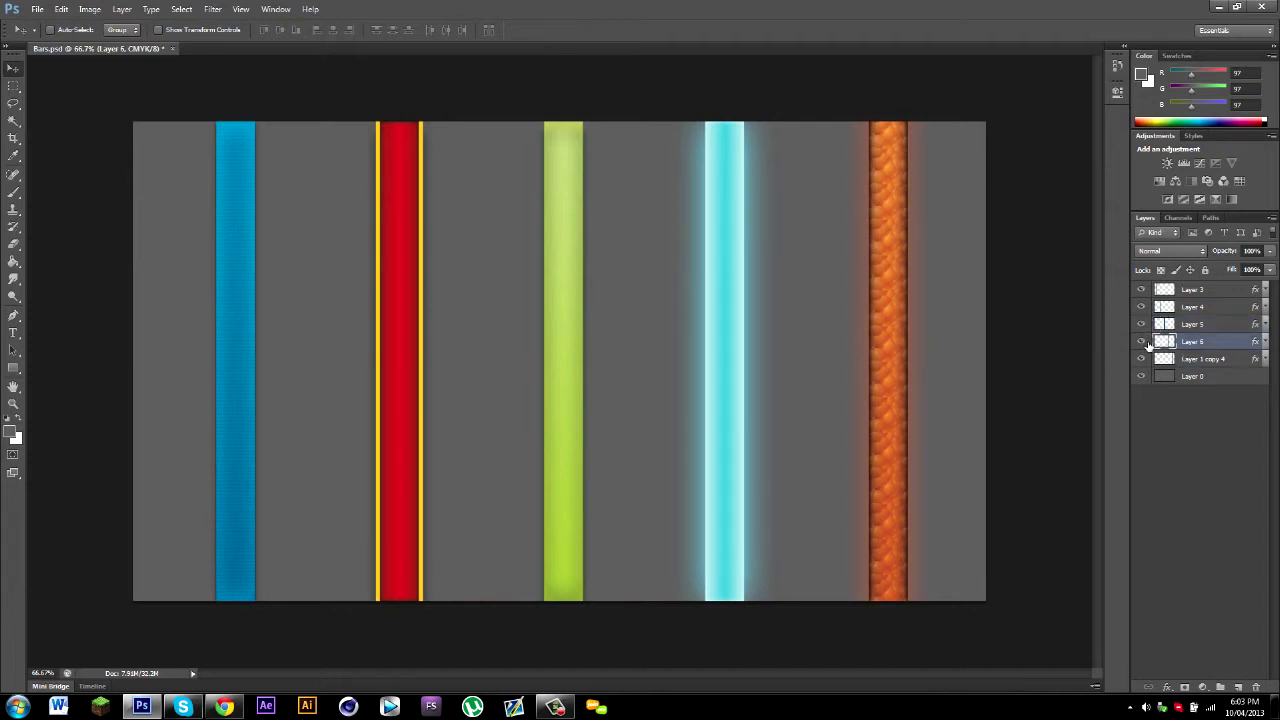
left_click(1147, 343)
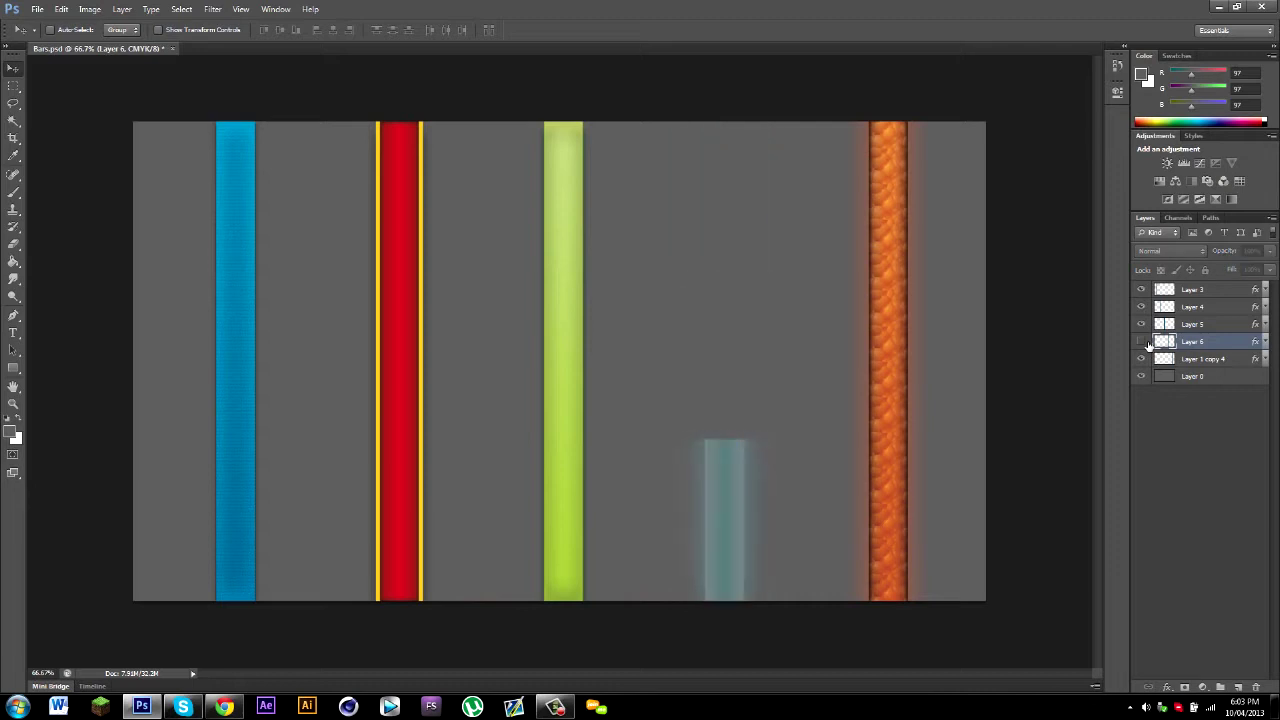
left_click(1145, 343)
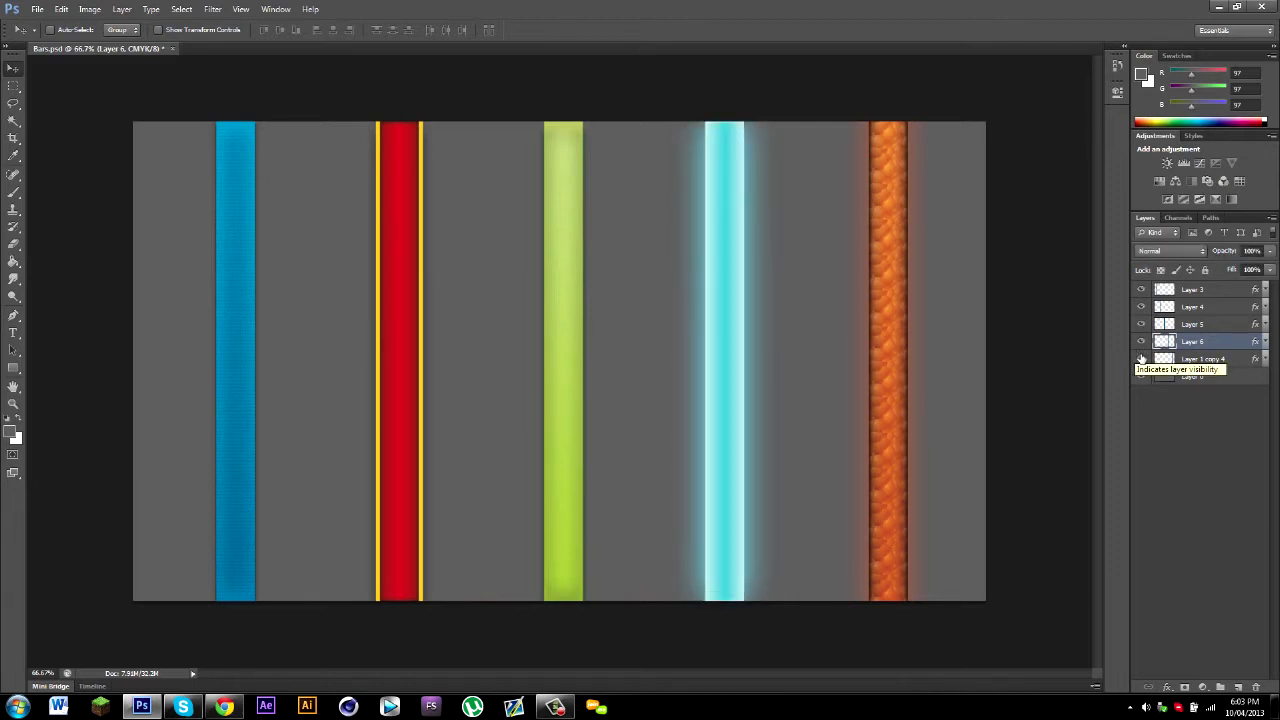
left_click(1152, 360)
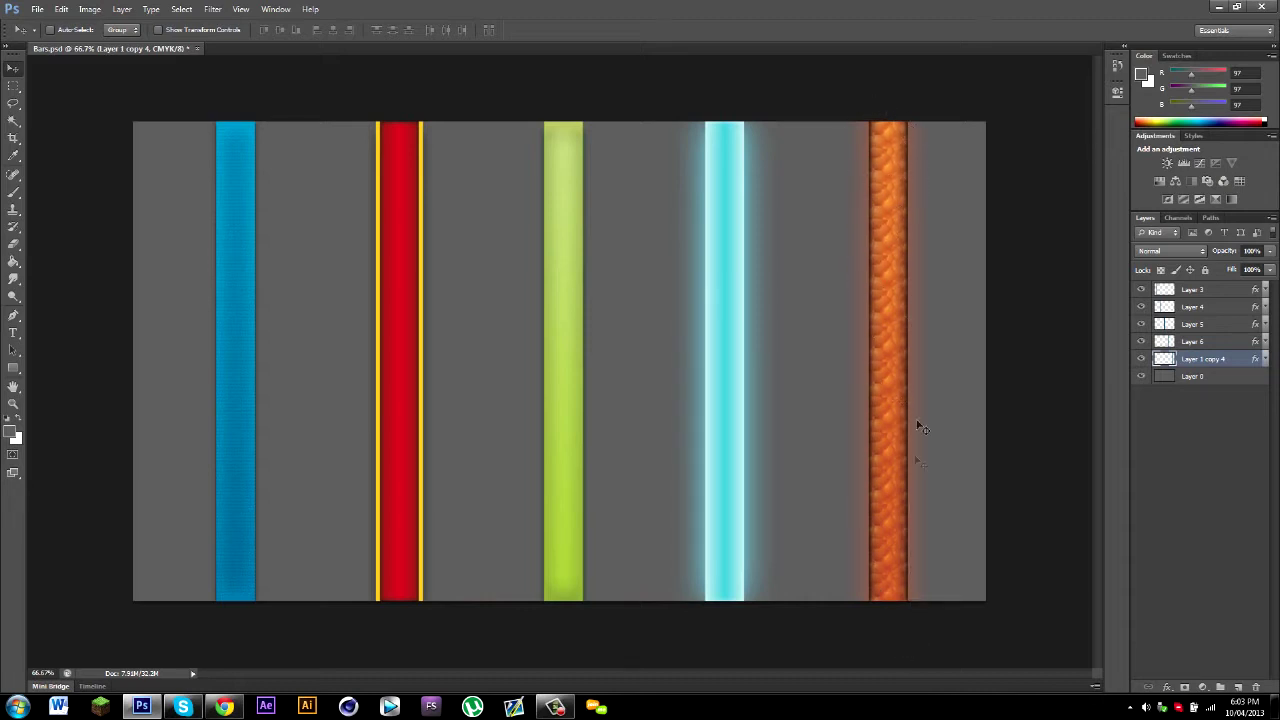
- Open Layer 3's layer style and examine its Drop Shadow, Outer Glow, Gradient Overlay and Pattern Overlay settings
left_click(1246, 290)
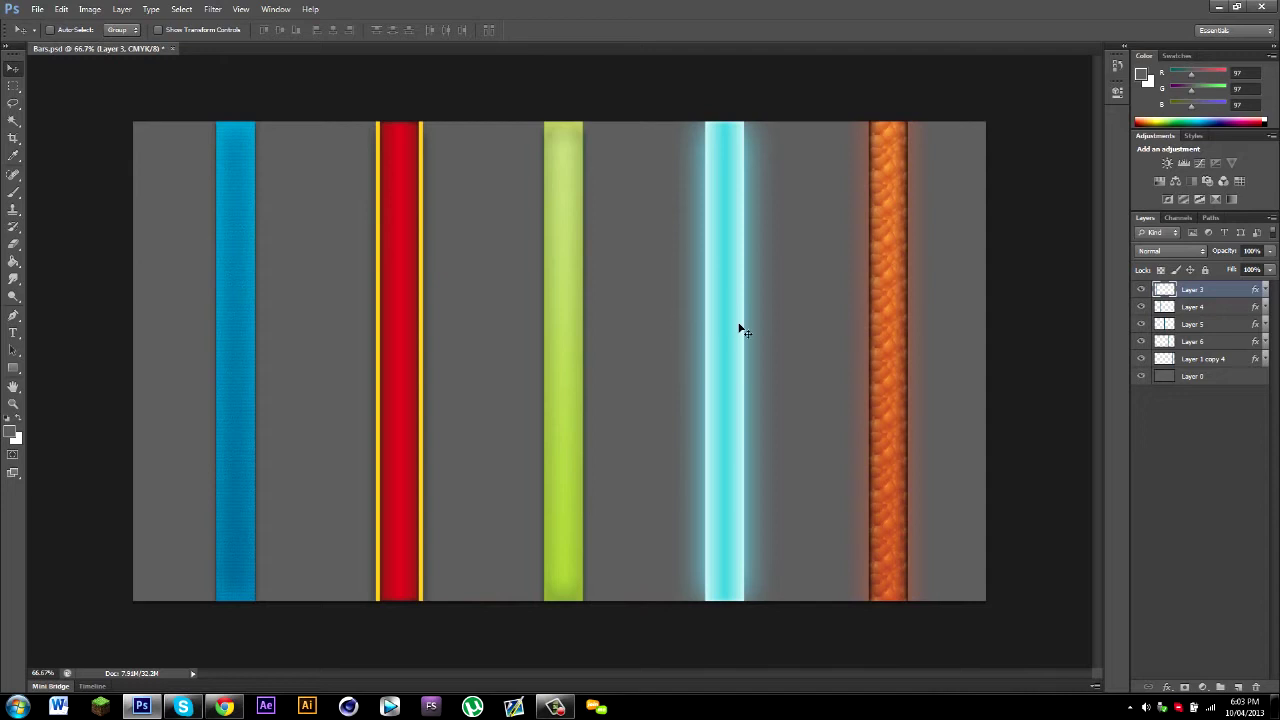
double_click(1227, 291)
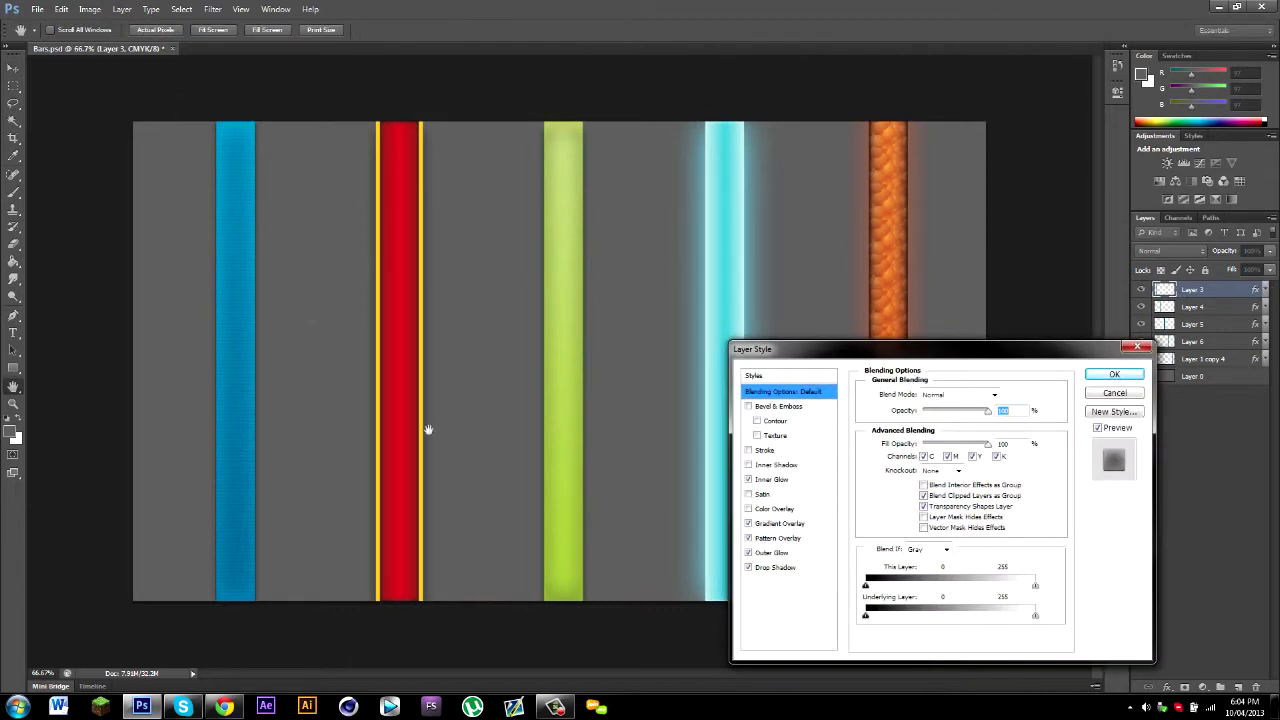
left_click(775, 568)
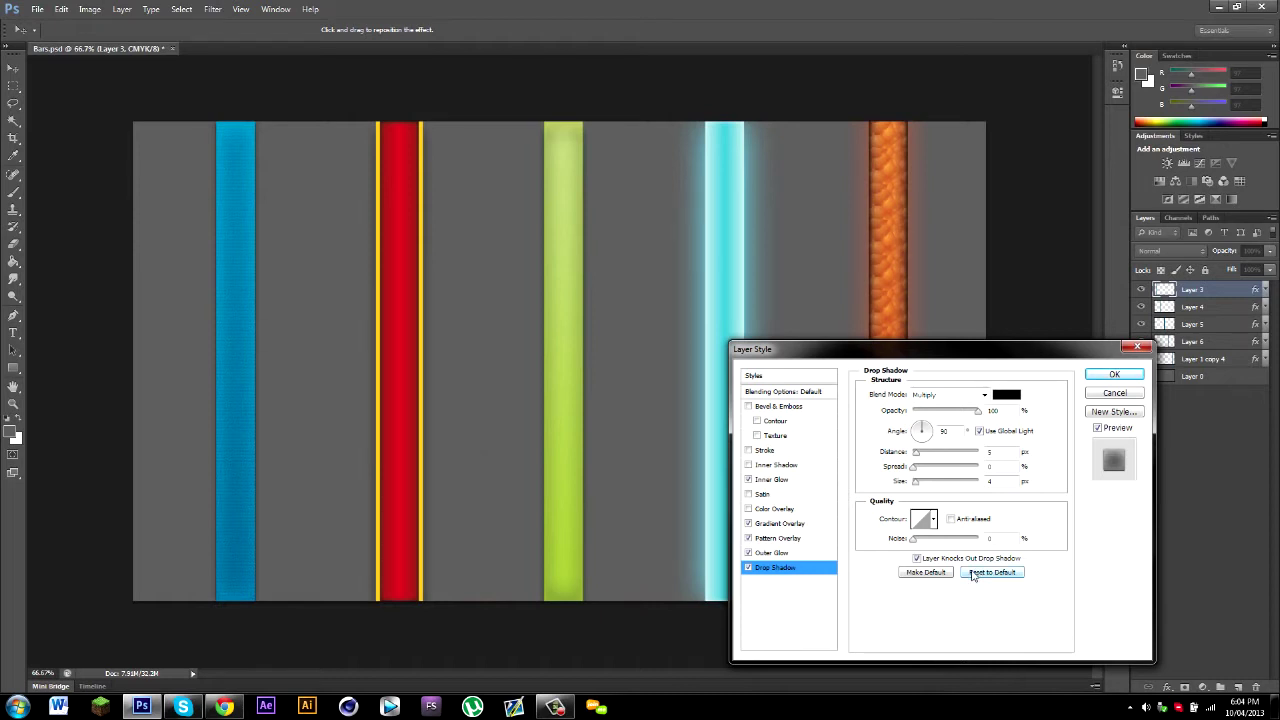
left_click(797, 560)
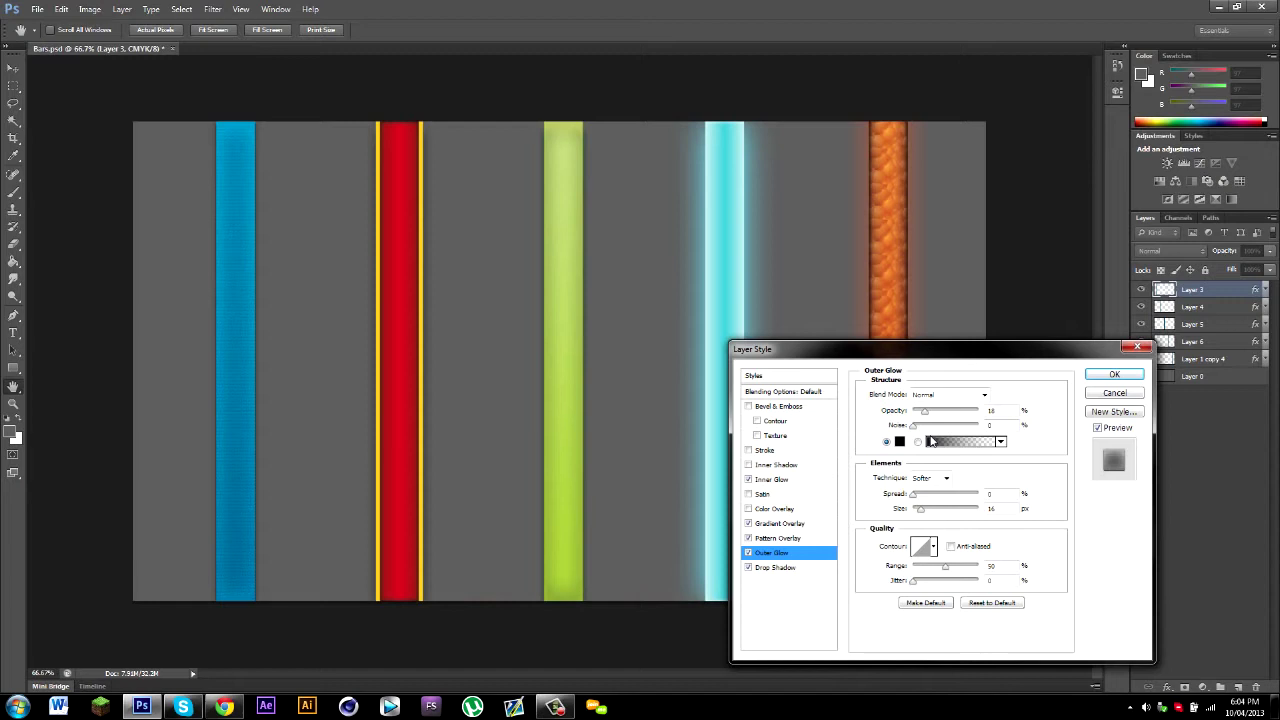
left_click(772, 567)
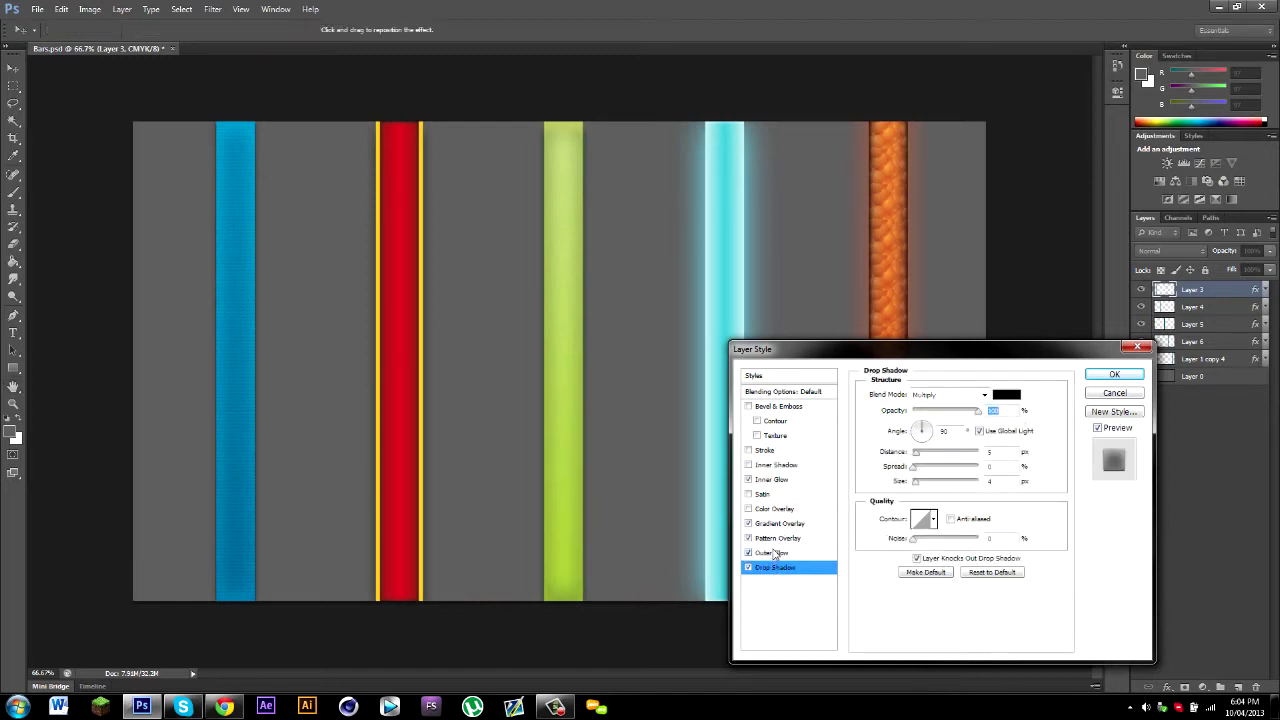
left_click(772, 553)
left_click(780, 523)
left_click(781, 539)
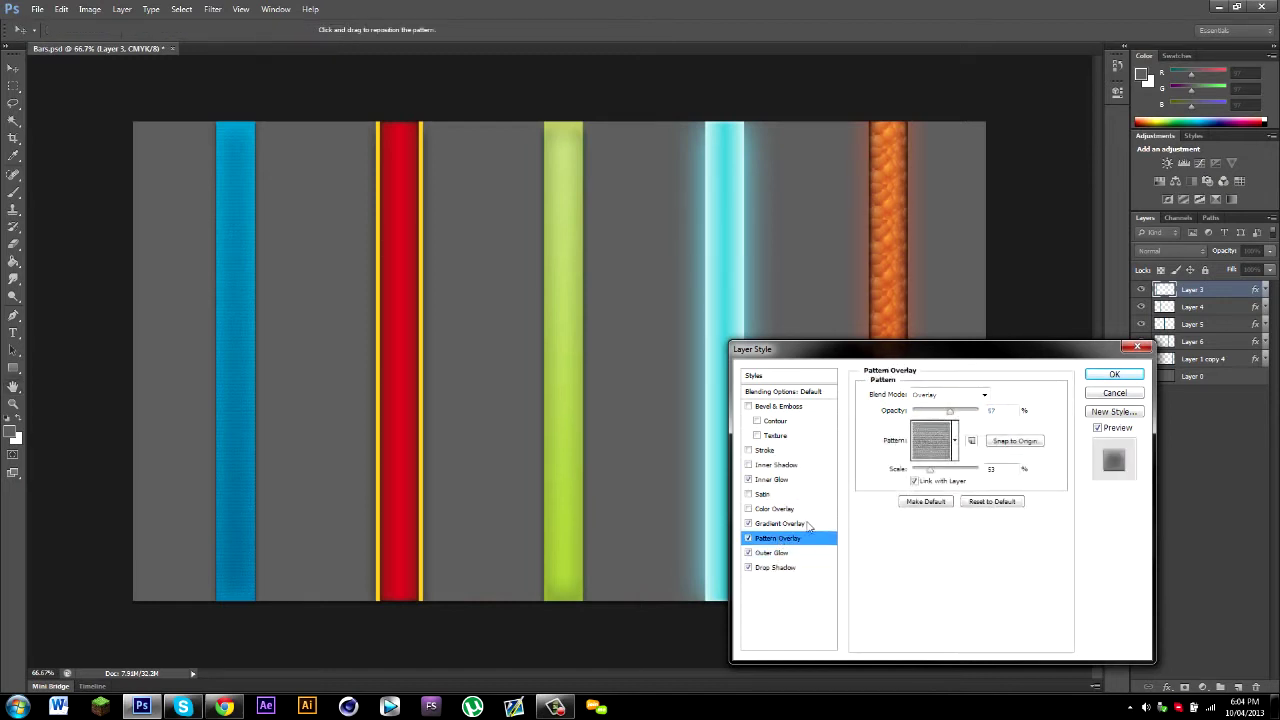
- Try other patterns in Layer 3's Pattern Overlay and return to the grey horizontal-line pattern
left_click(956, 441)
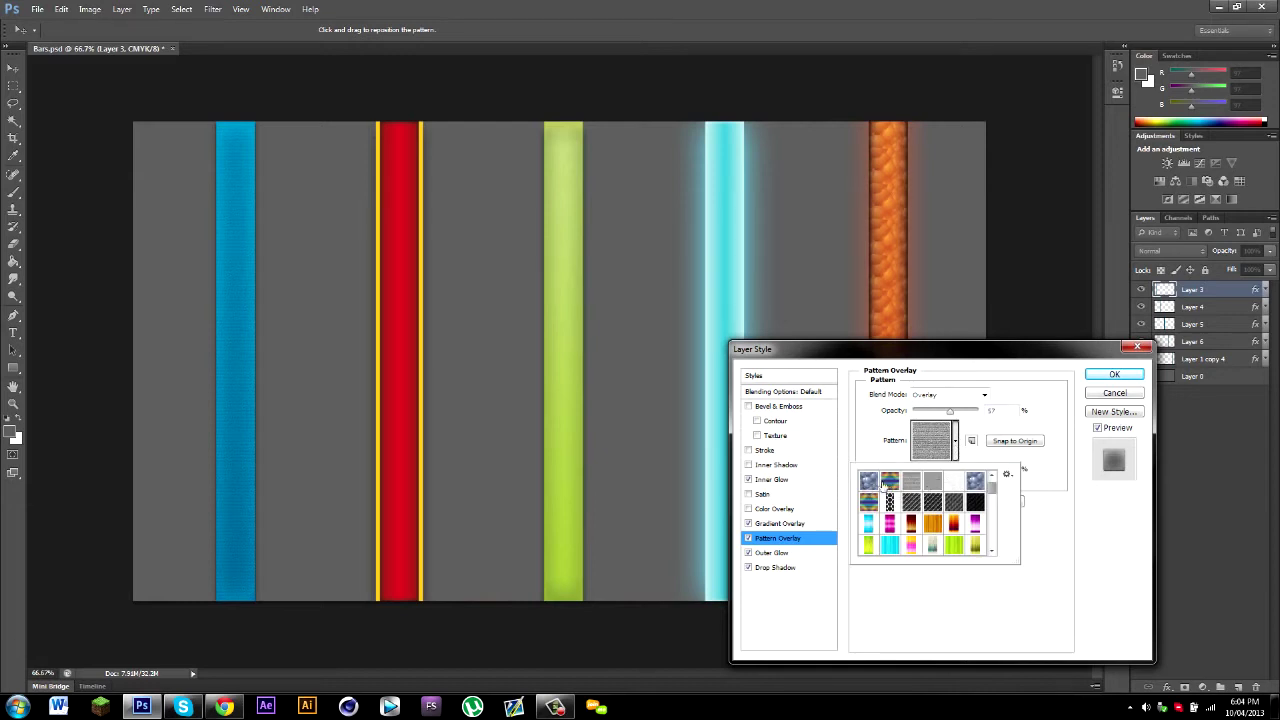
left_click(955, 484)
left_click(932, 485)
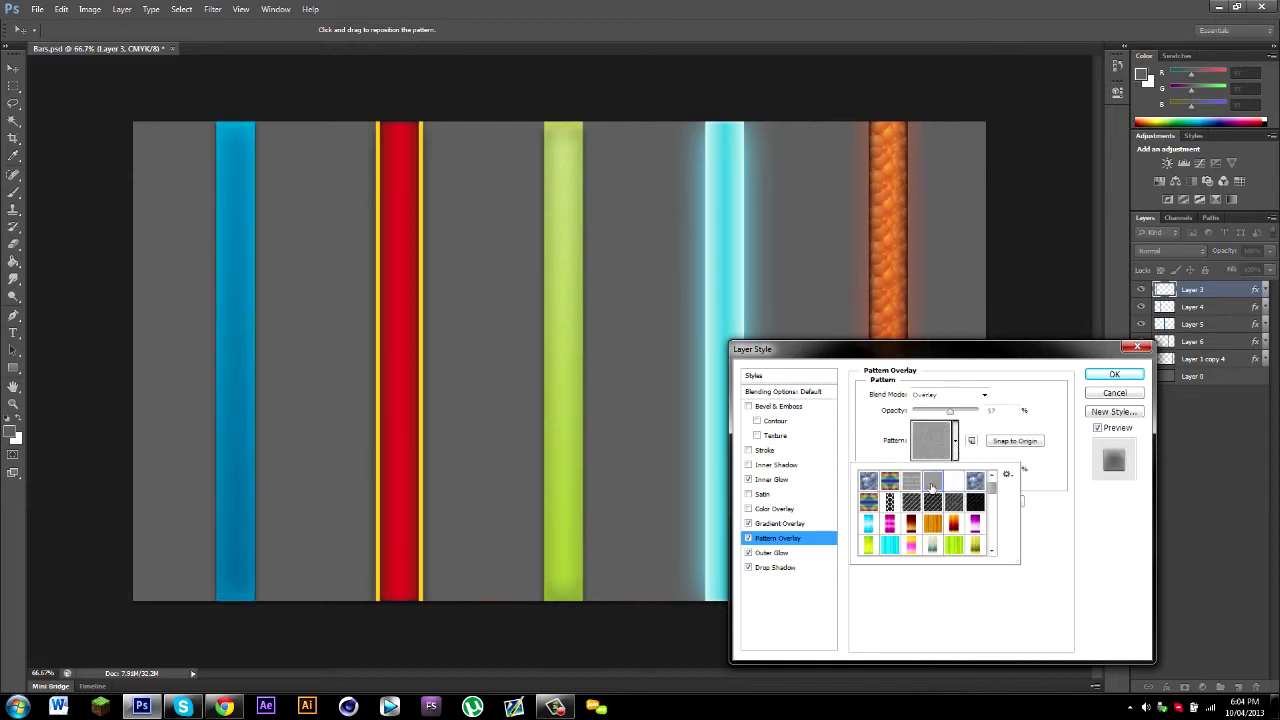
left_click(915, 486)
left_click(992, 636)
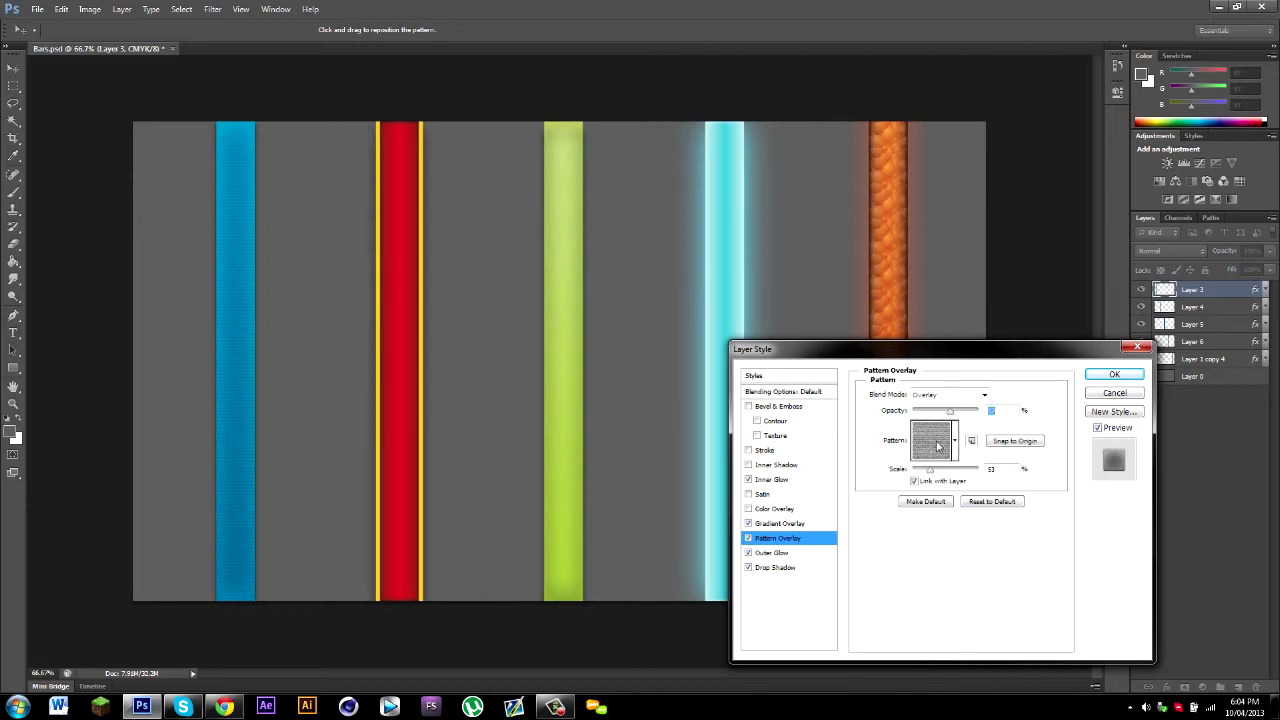
- Try the Normal blend mode with a slightly reduced opacity for Layer 3's Pattern Overlay
mouse_move(950, 413)
left_mouse_down()
mouse_move(938, 413)
mouse_move(1006, 421)
mouse_move(874, 425)
mouse_move(984, 423)
mouse_move(955, 429)
left_mouse_up()
left_click(938, 396)
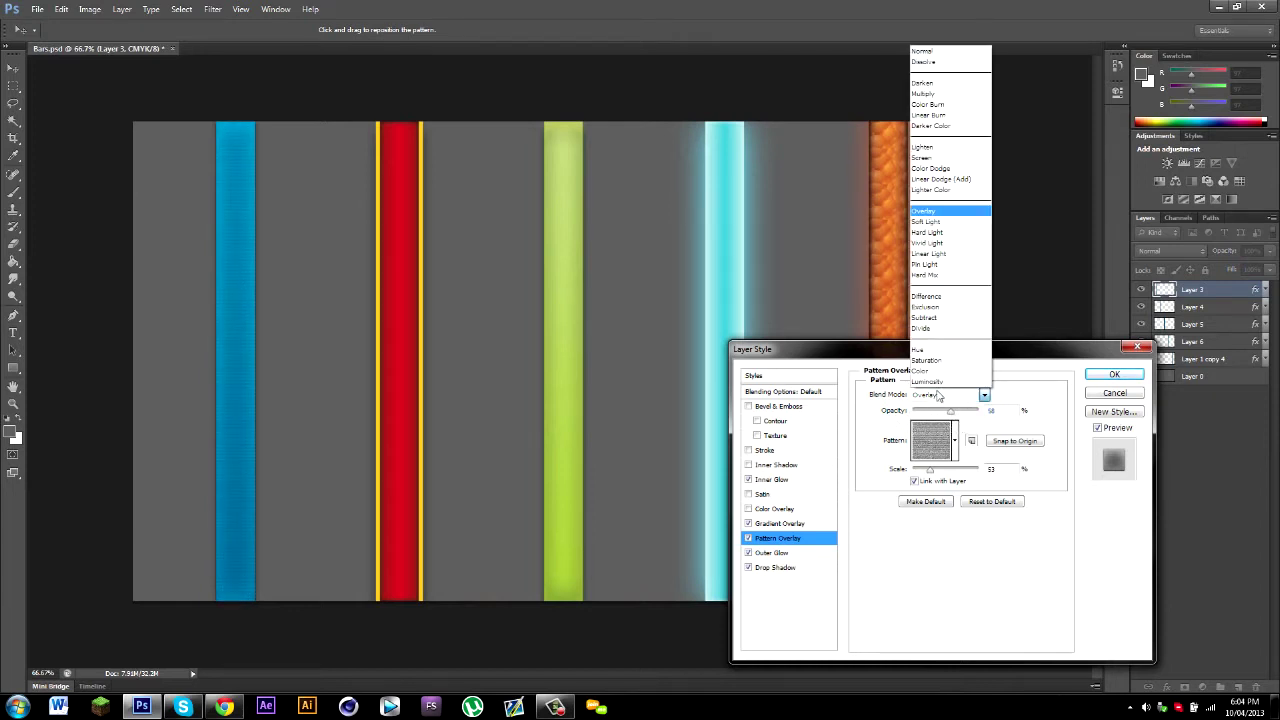
left_click(955, 212)
left_click(945, 394)
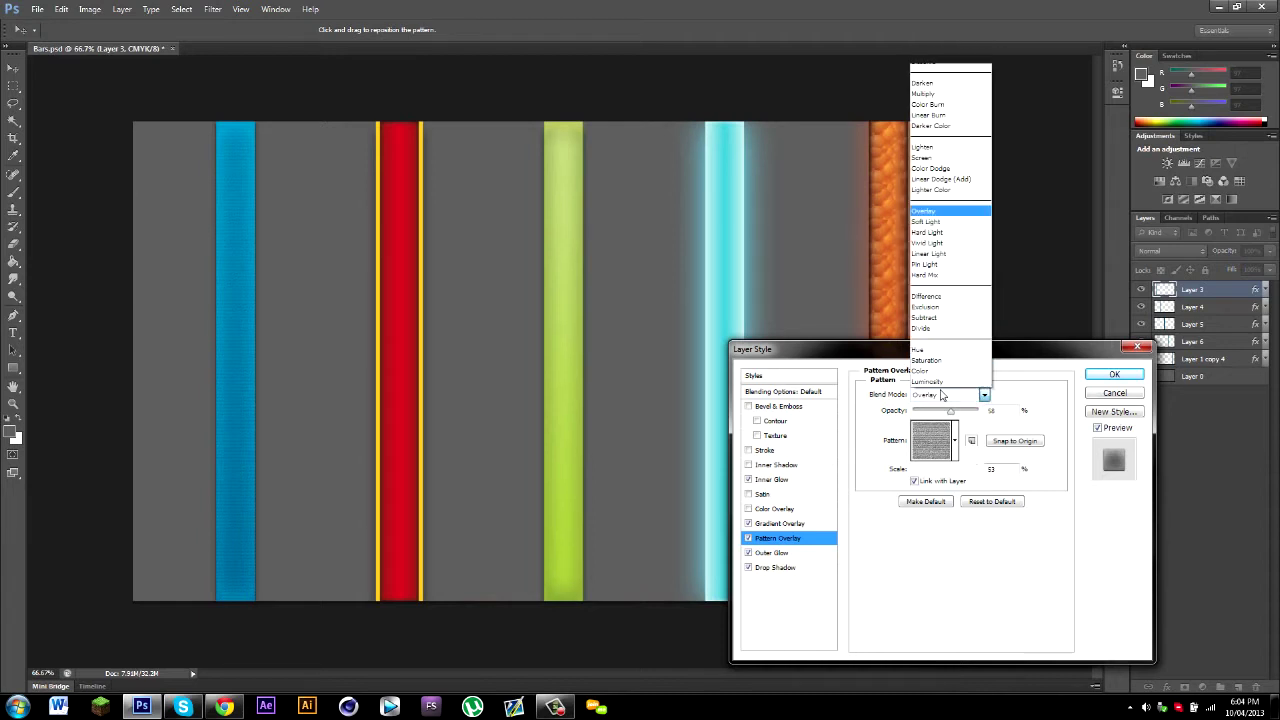
key("Escape")
left_click(944, 394)
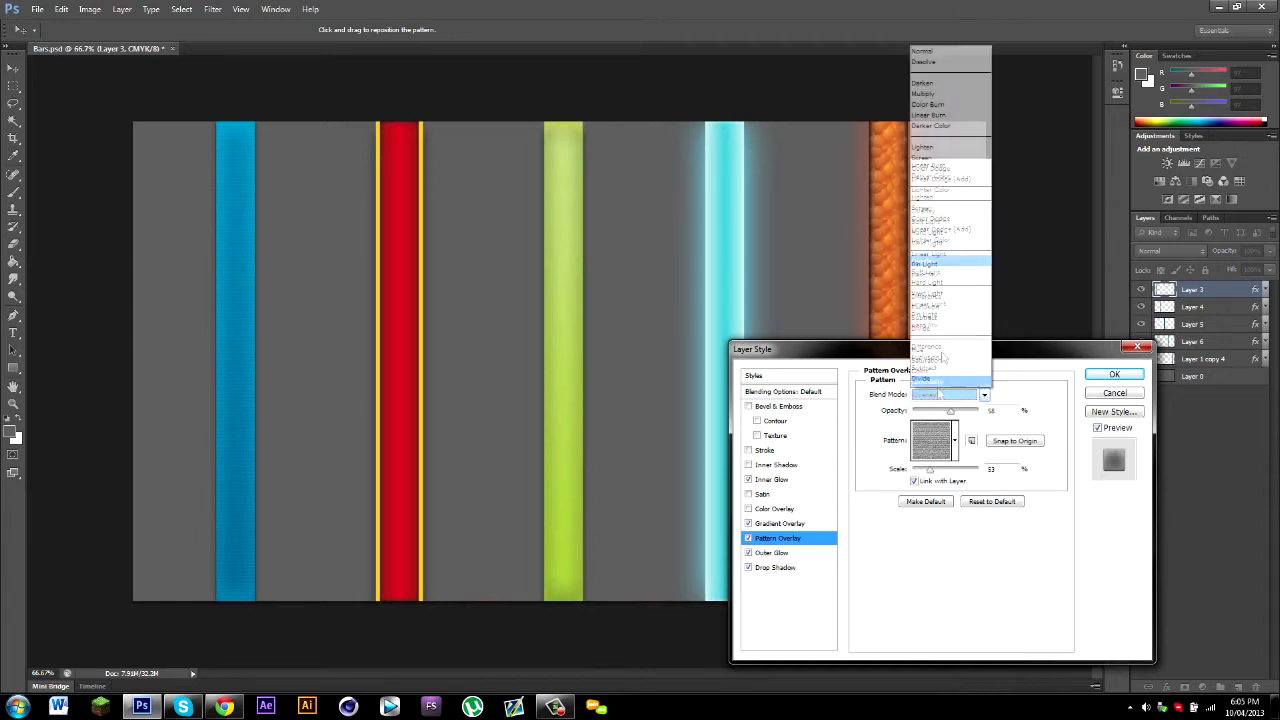
left_click(940, 51)
mouse_move(950, 411)
left_mouse_down()
mouse_move(922, 416)
mouse_move(945, 416)
left_mouse_up()
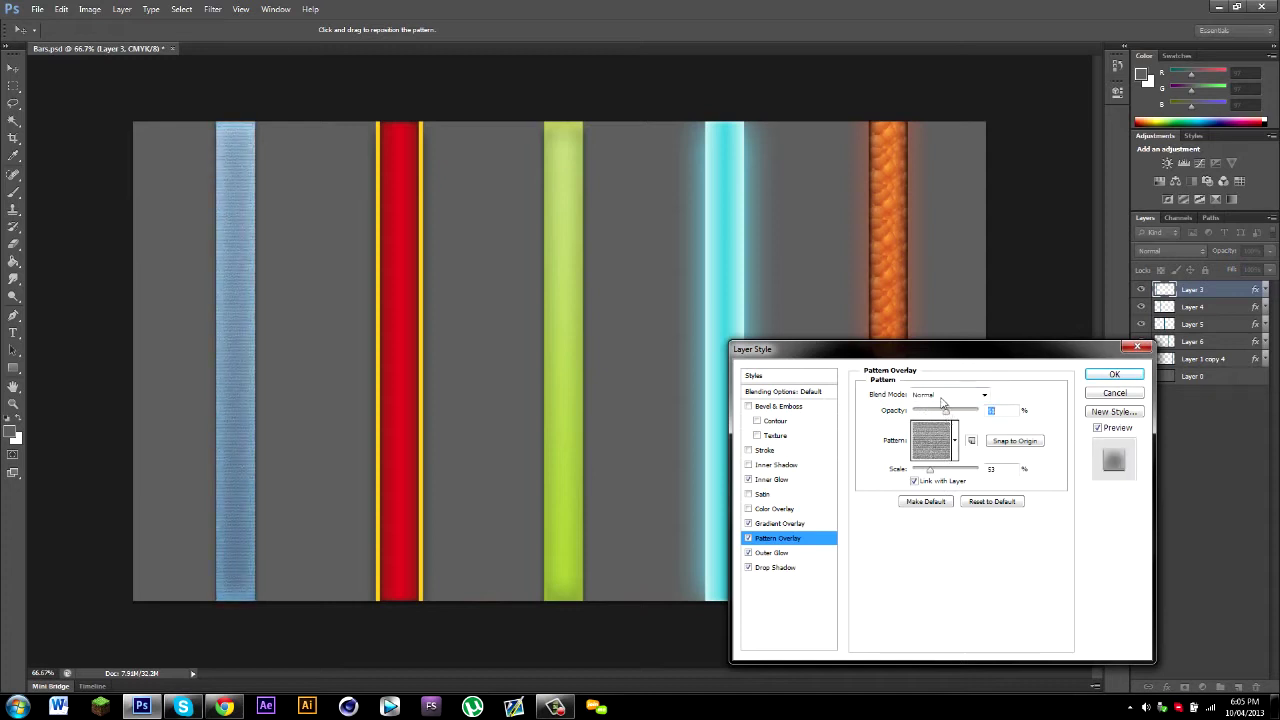
- Set the Pattern Overlay's blend mode to Overlay and raise its opacity to about 75%
left_click(944, 394)
left_click(940, 210)
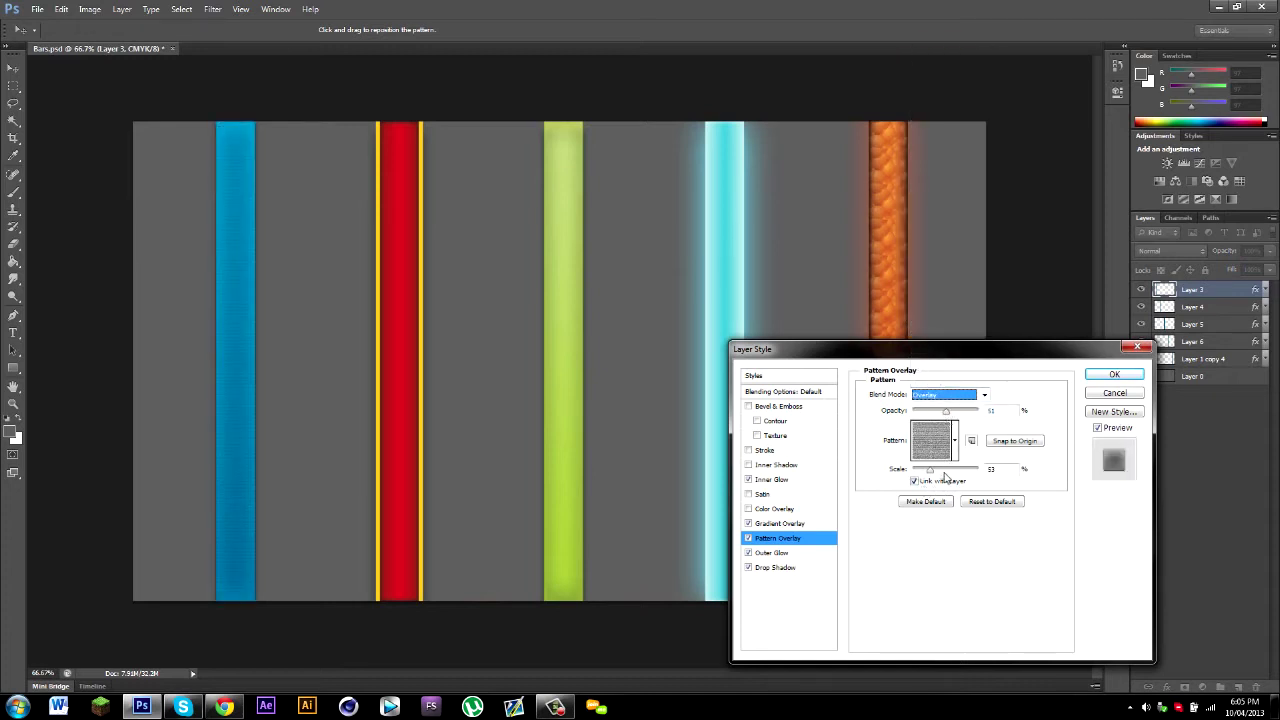
mouse_move(958, 413)
left_mouse_down()
mouse_move(977, 415)
mouse_move(963, 417)
left_mouse_up()
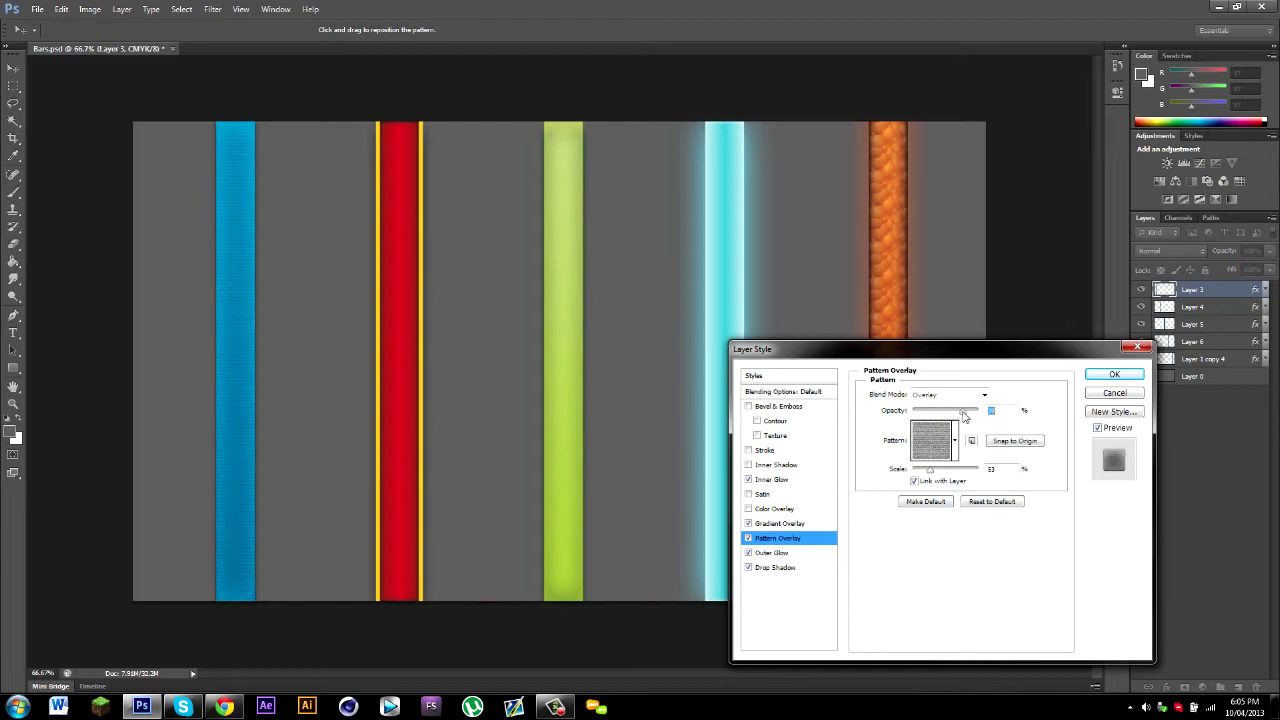
- Turn Layer 3's Inner Glow off and on to compare the blue bar with and without it
left_click(771, 479)
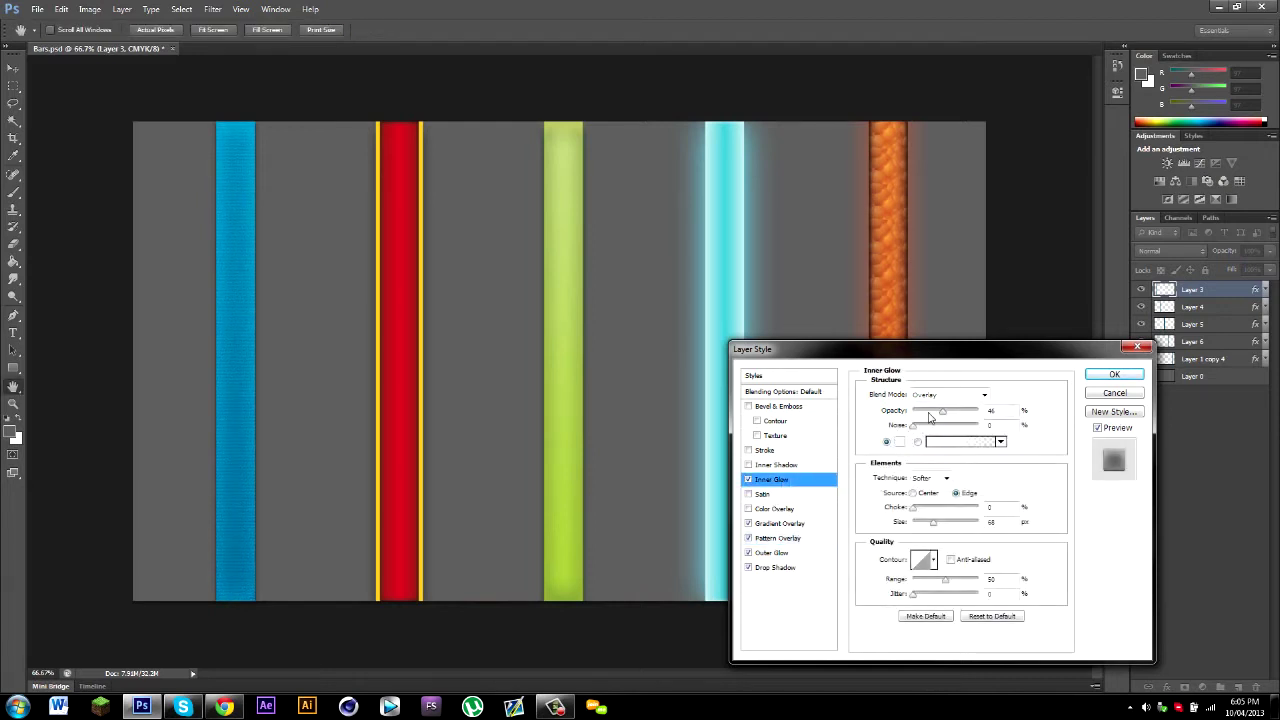
left_click(748, 480)
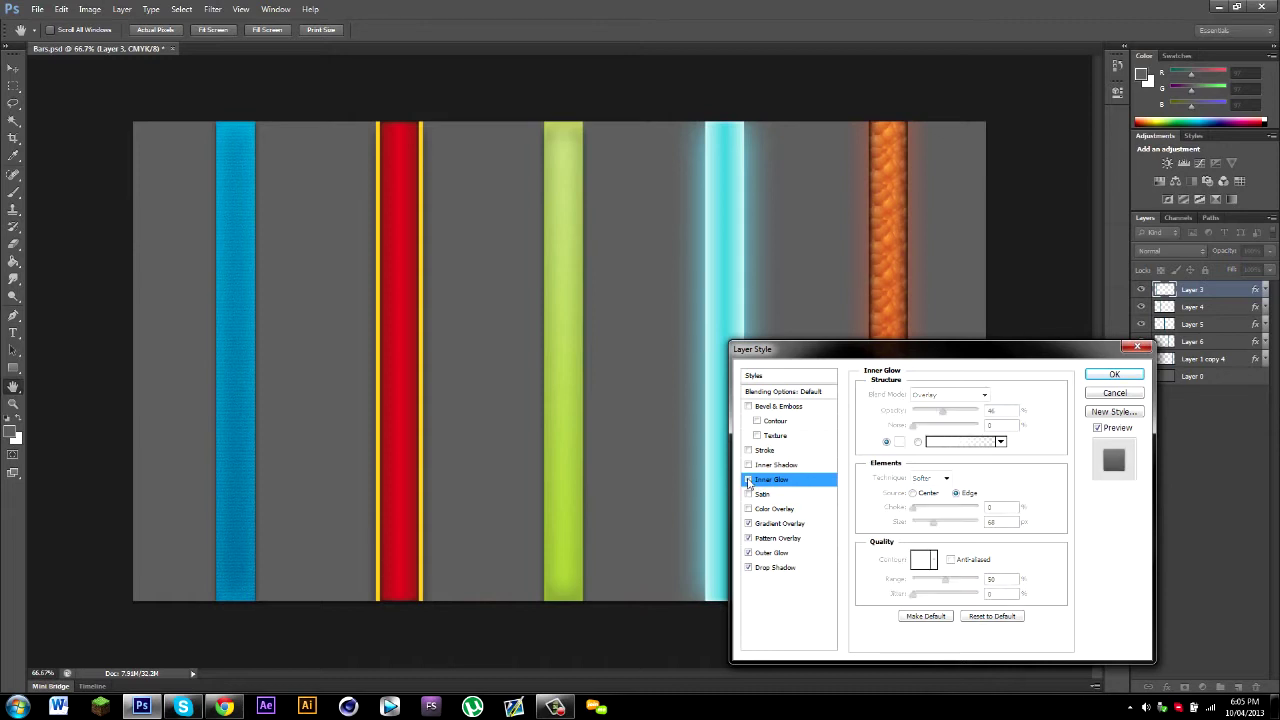
left_click(748, 480)
left_click(748, 480)
left_click(748, 480)
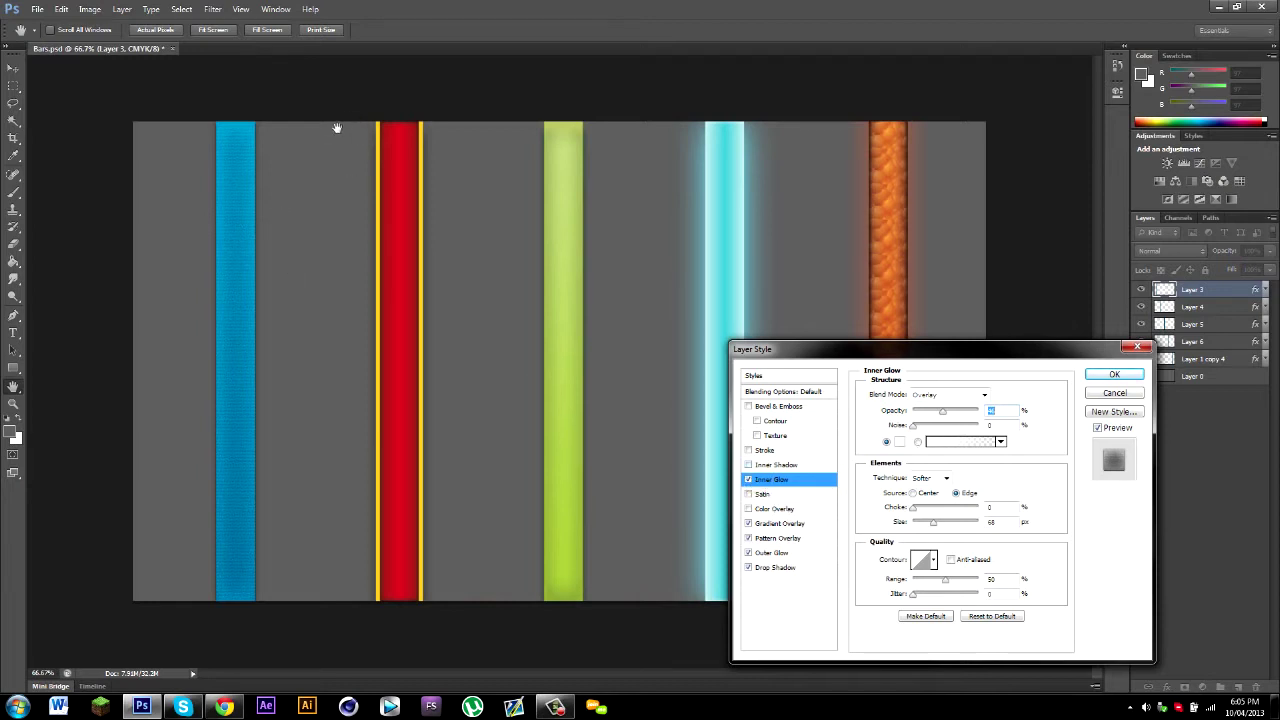
- Review Layer 3's Gradient Overlay, Pattern Overlay, Outer Glow and Drop Shadow settings and apply the layer style
left_click(776, 523)
left_click(776, 538)
left_click(772, 552)
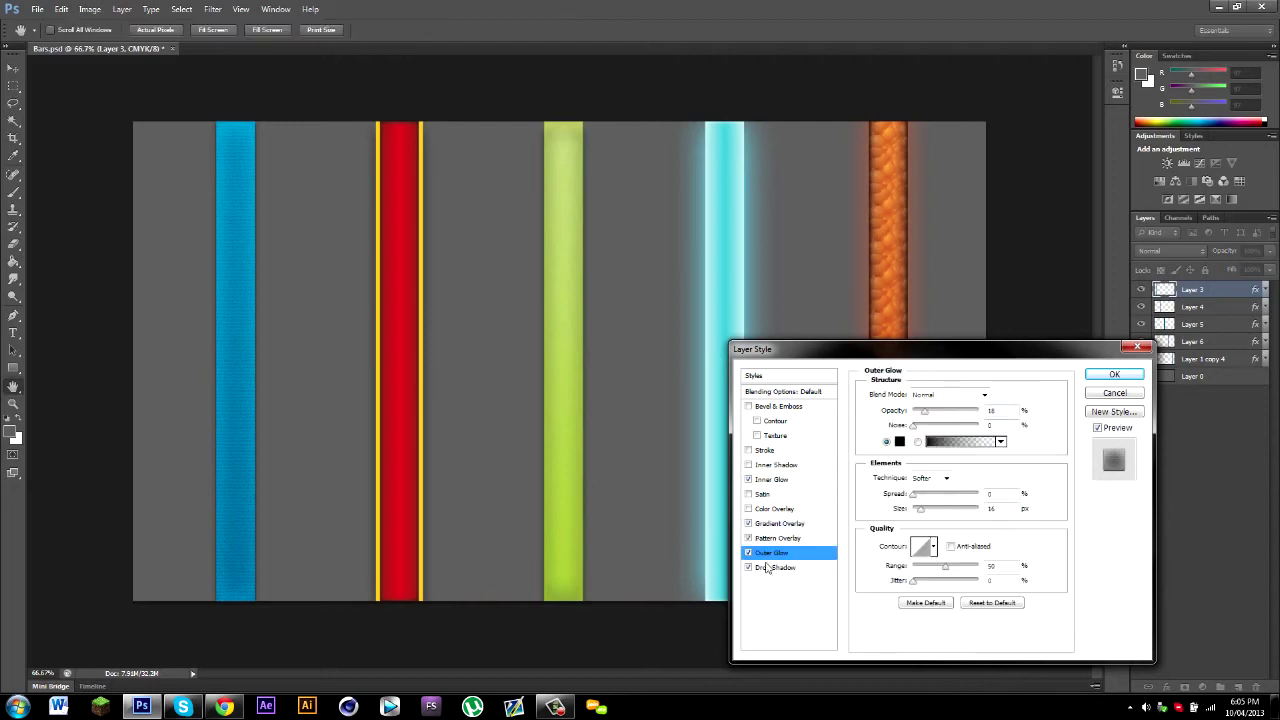
left_click(770, 567)
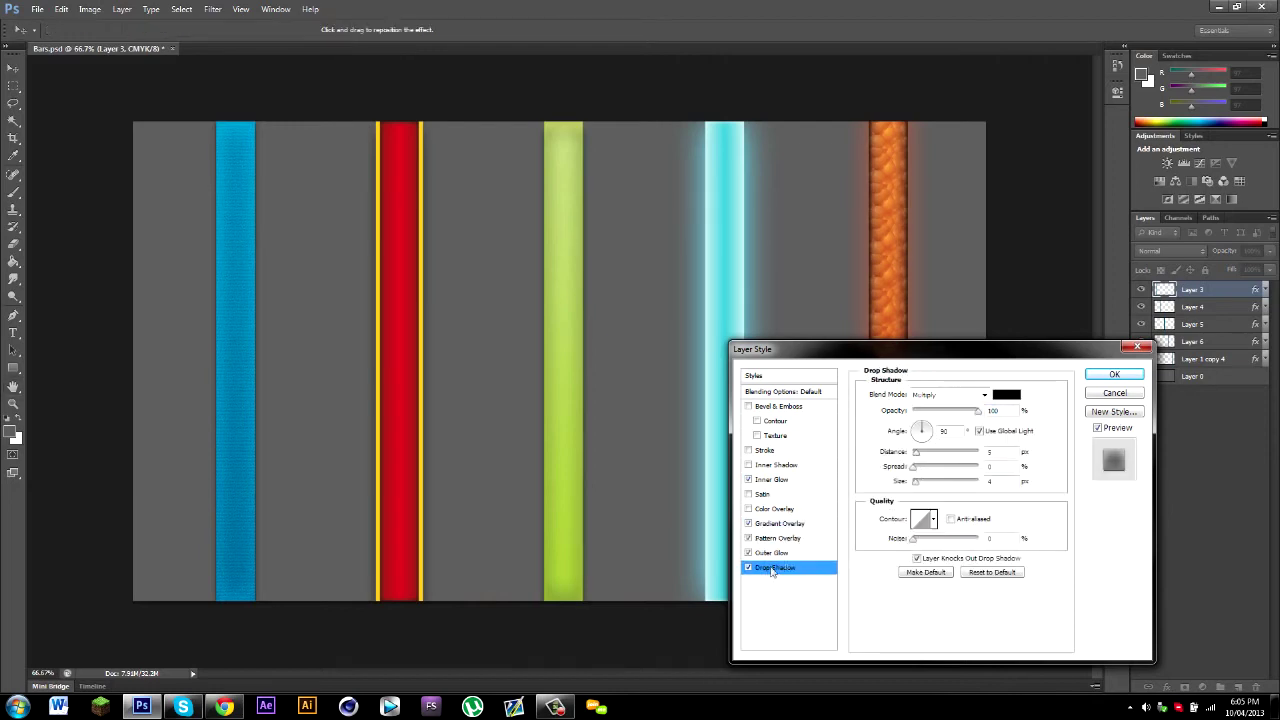
left_click(1122, 376)
- Open Layer 4's layer style and set its Drop Shadow blend mode to Normal
double_click(1227, 309)
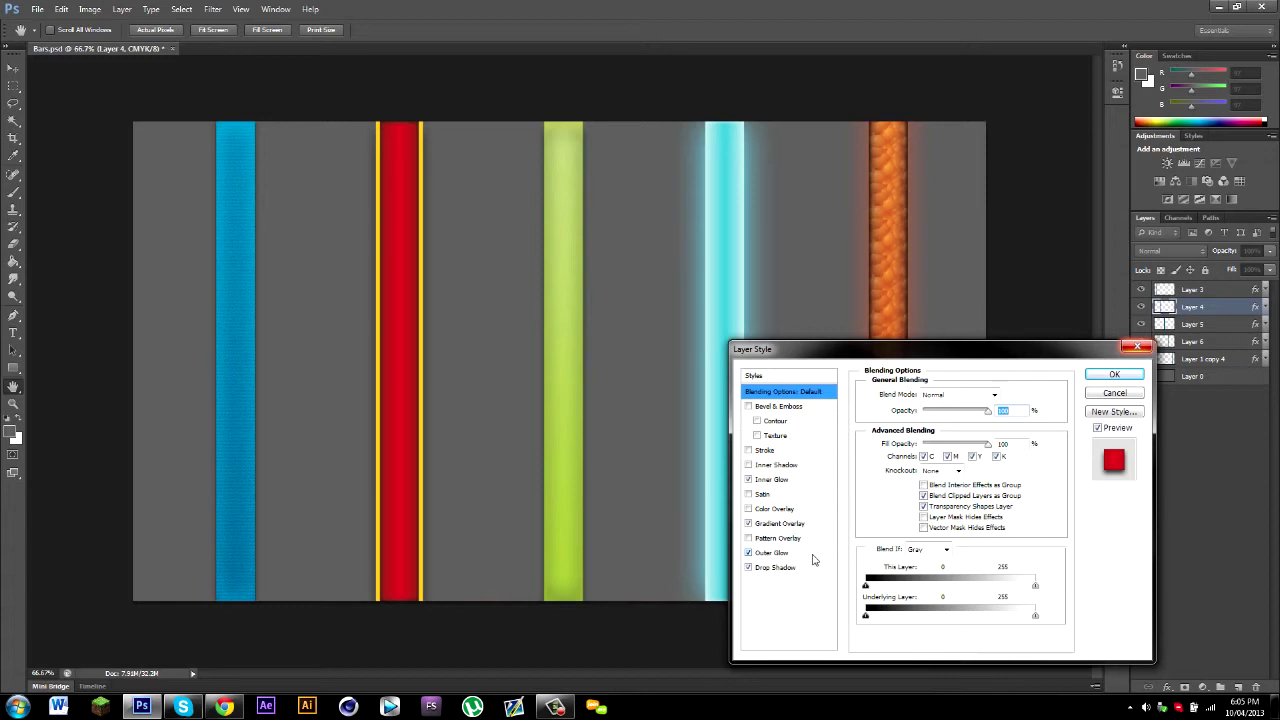
left_click(775, 567)
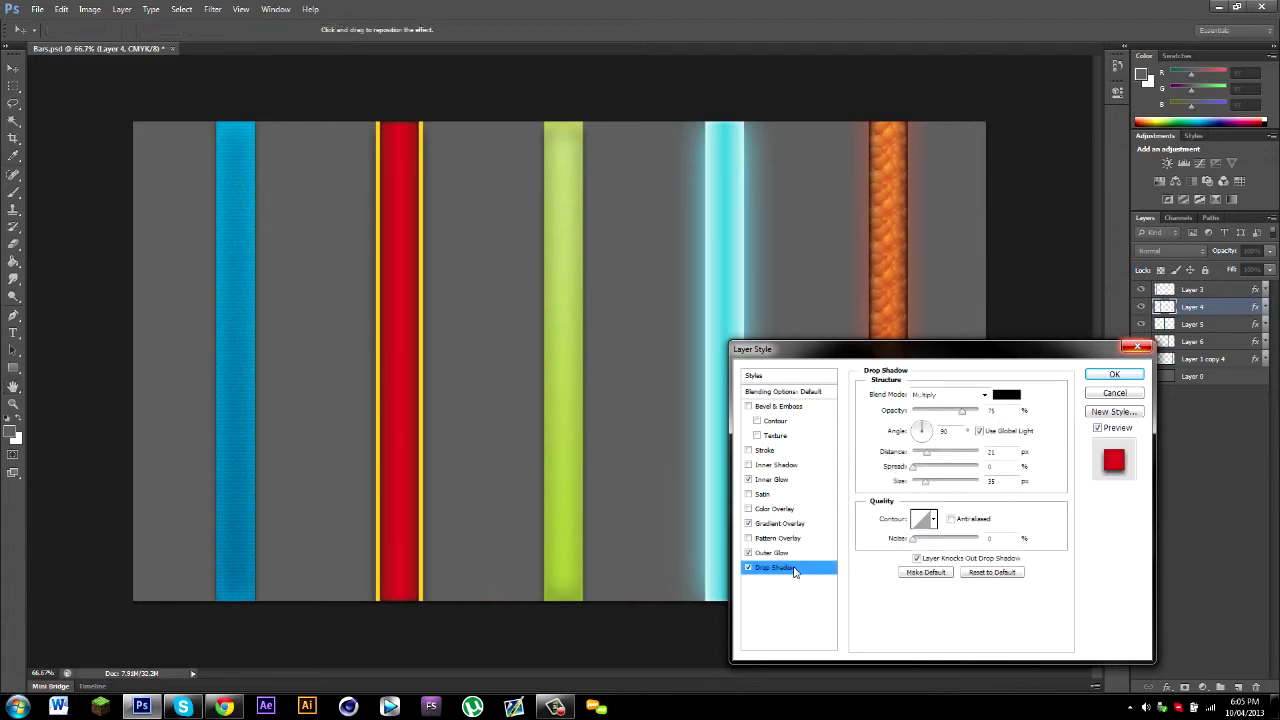
left_click(937, 397)
left_click(946, 51)
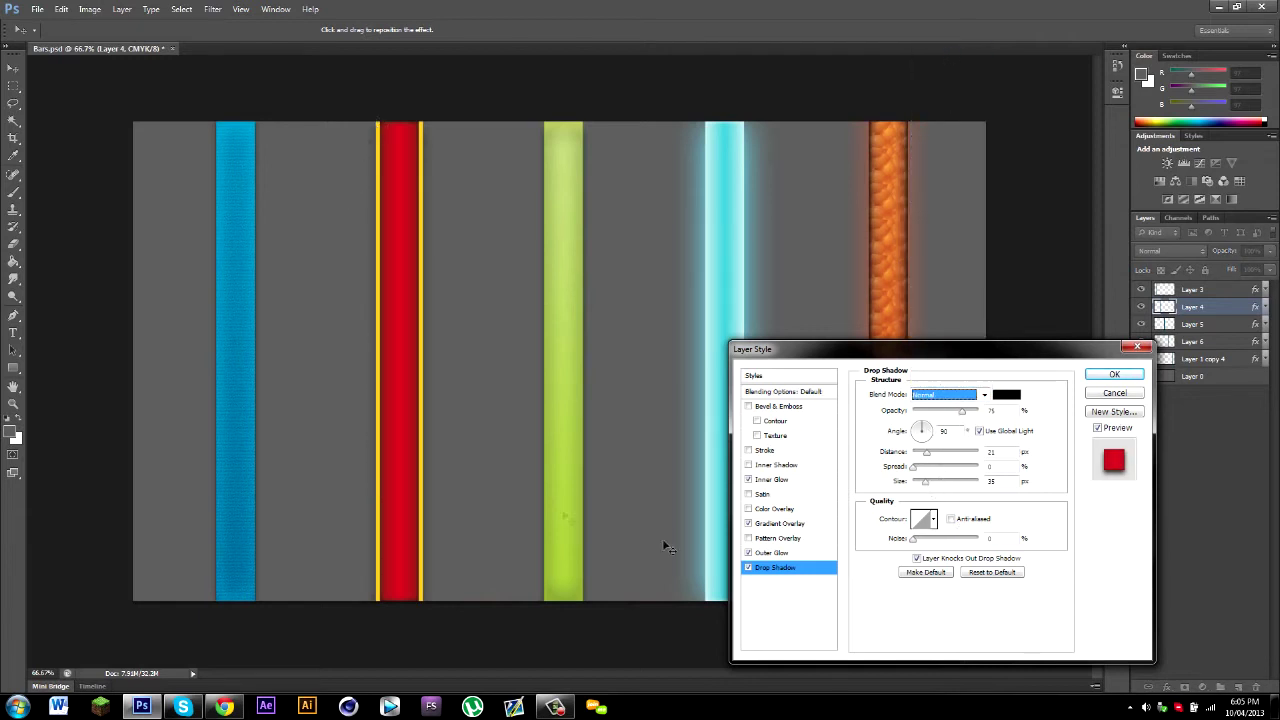
- Check the yellow colour of Layer 4's Outer Glow and slightly reduce the glow's size
left_click(750, 555)
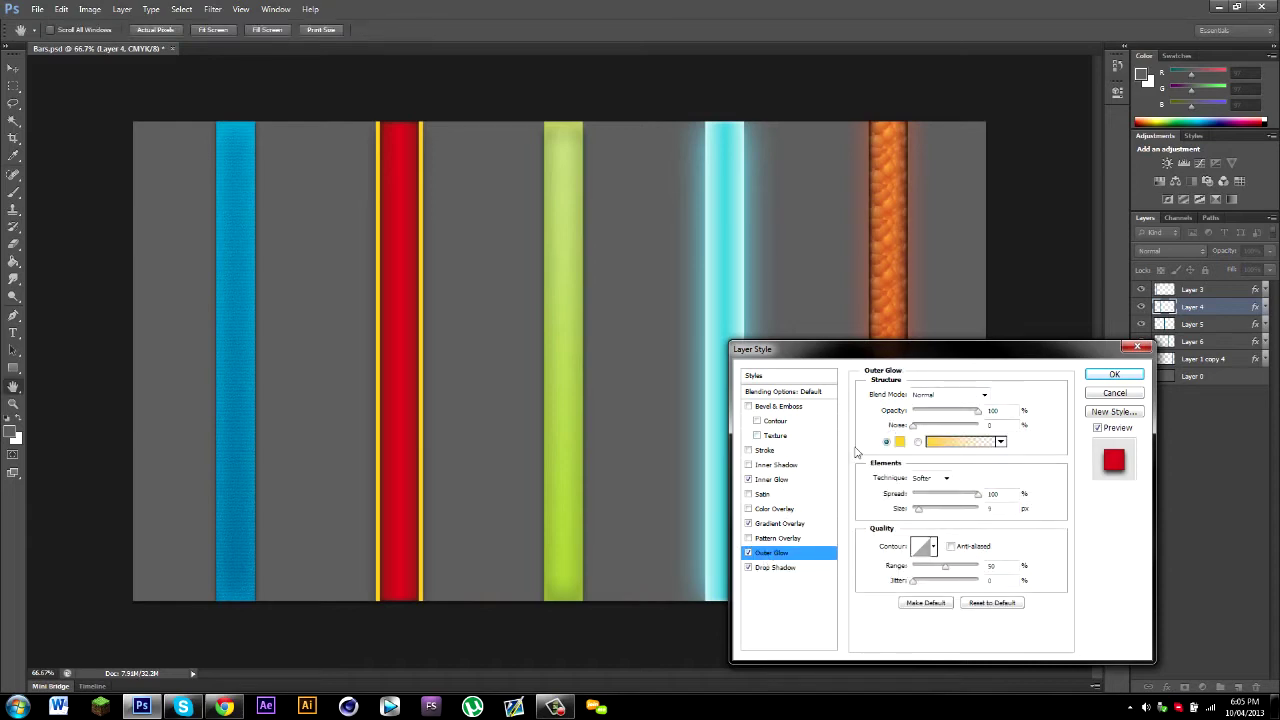
left_click(899, 443)
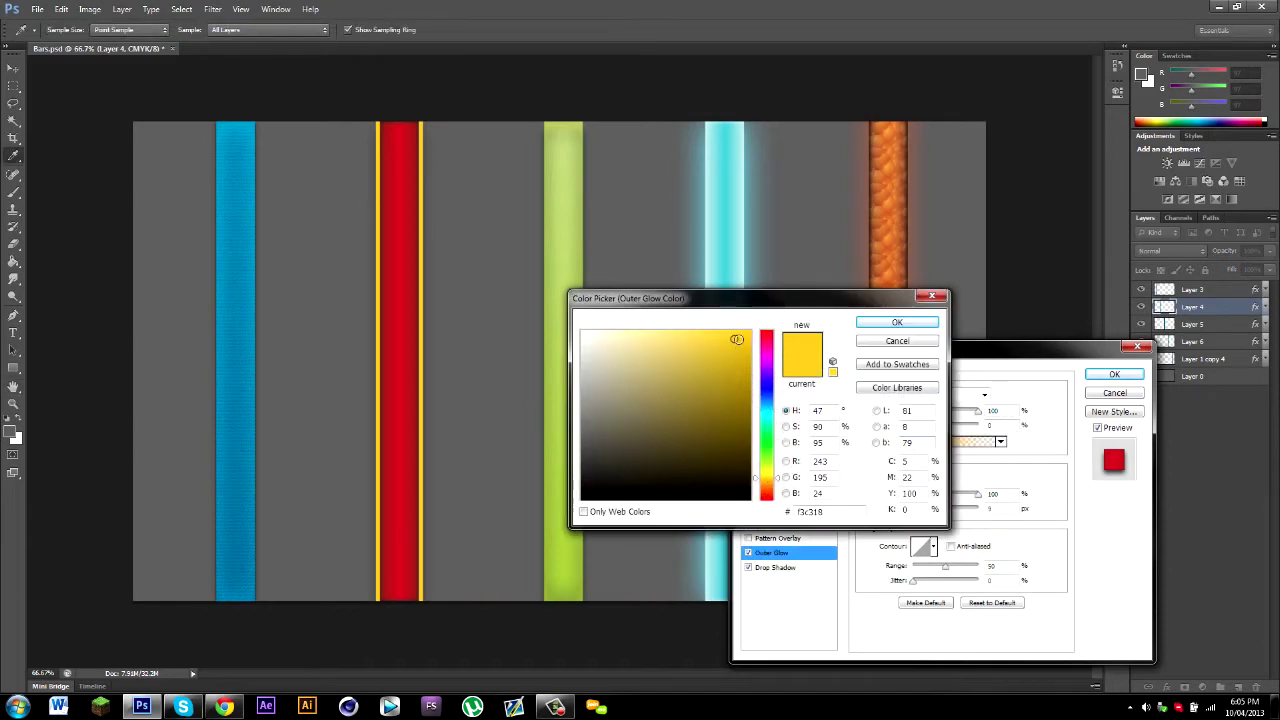
left_click(880, 323)
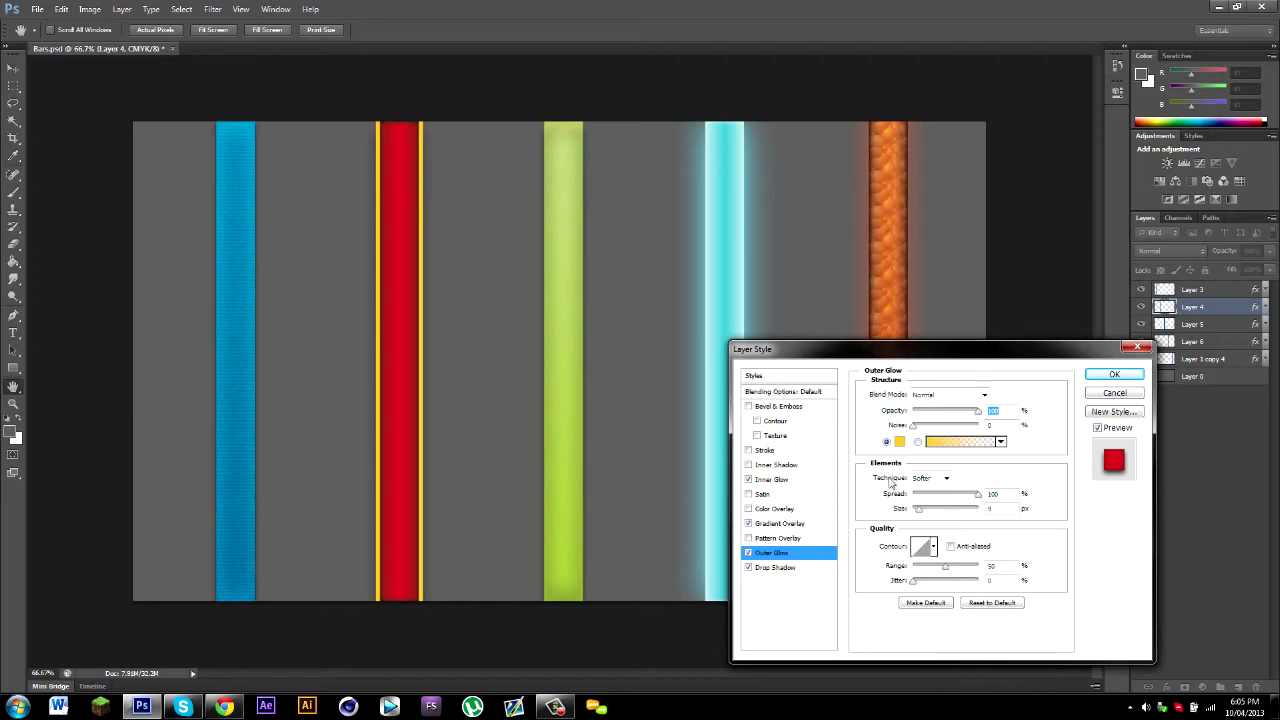
mouse_move(918, 509)
left_mouse_down()
mouse_move(958, 513)
mouse_move(916, 514)
left_mouse_up()
mouse_move(921, 515)
left_mouse_down()
mouse_move(938, 515)
mouse_move(920, 519)
left_mouse_up()
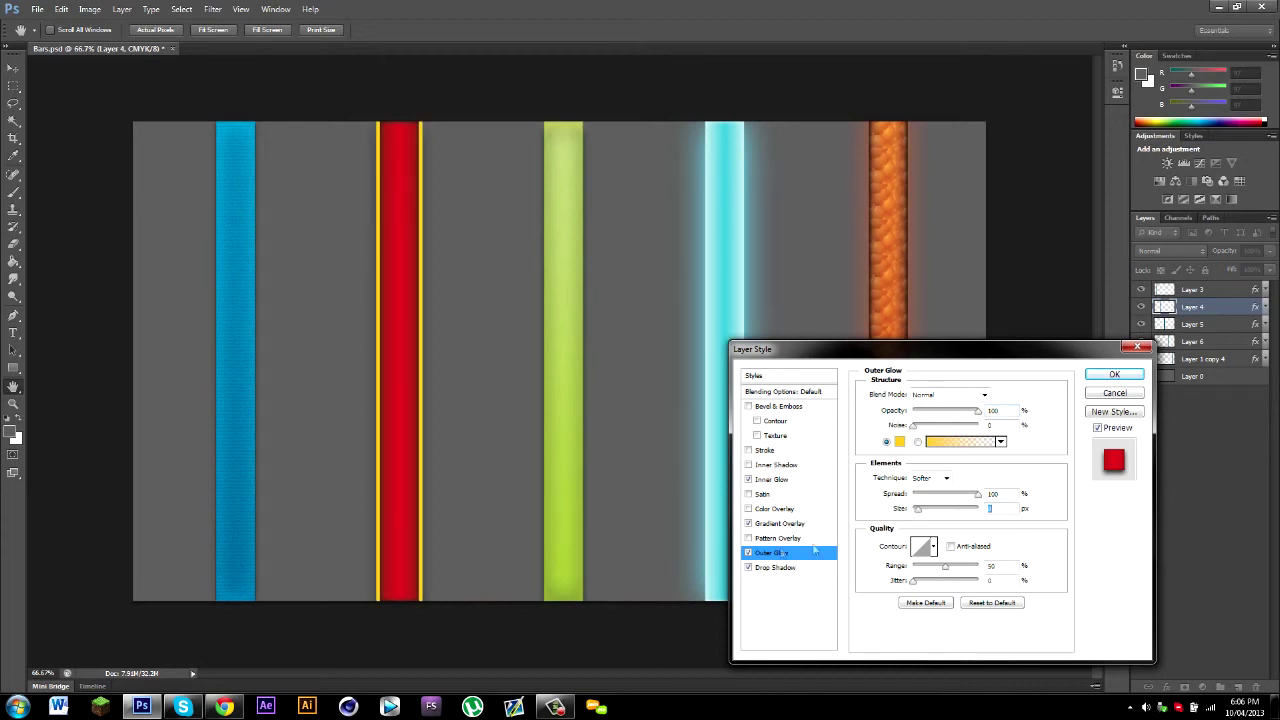
- Compare the Linear style with Reflected in Layer 4's Gradient Overlay, keep Reflected and apply the layer style
left_click(782, 524)
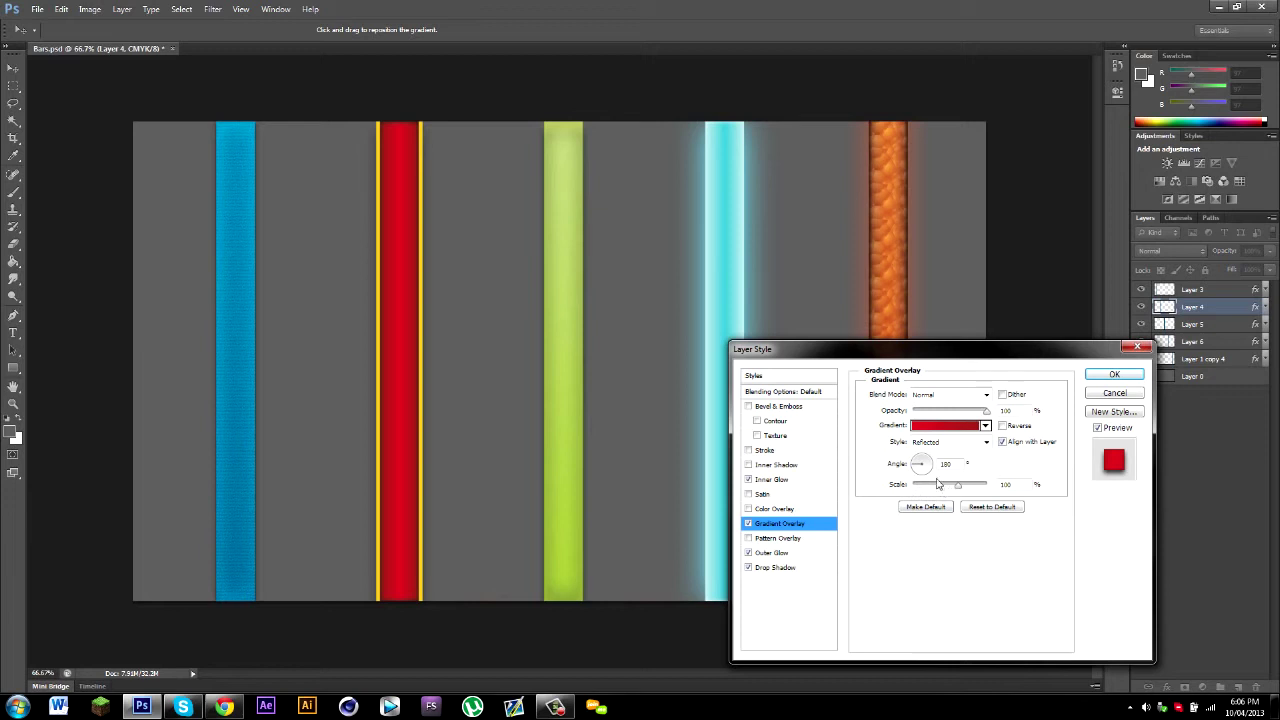
left_click_drag(958, 490, 960, 500)
left_click(987, 445)
left_click(921, 455)
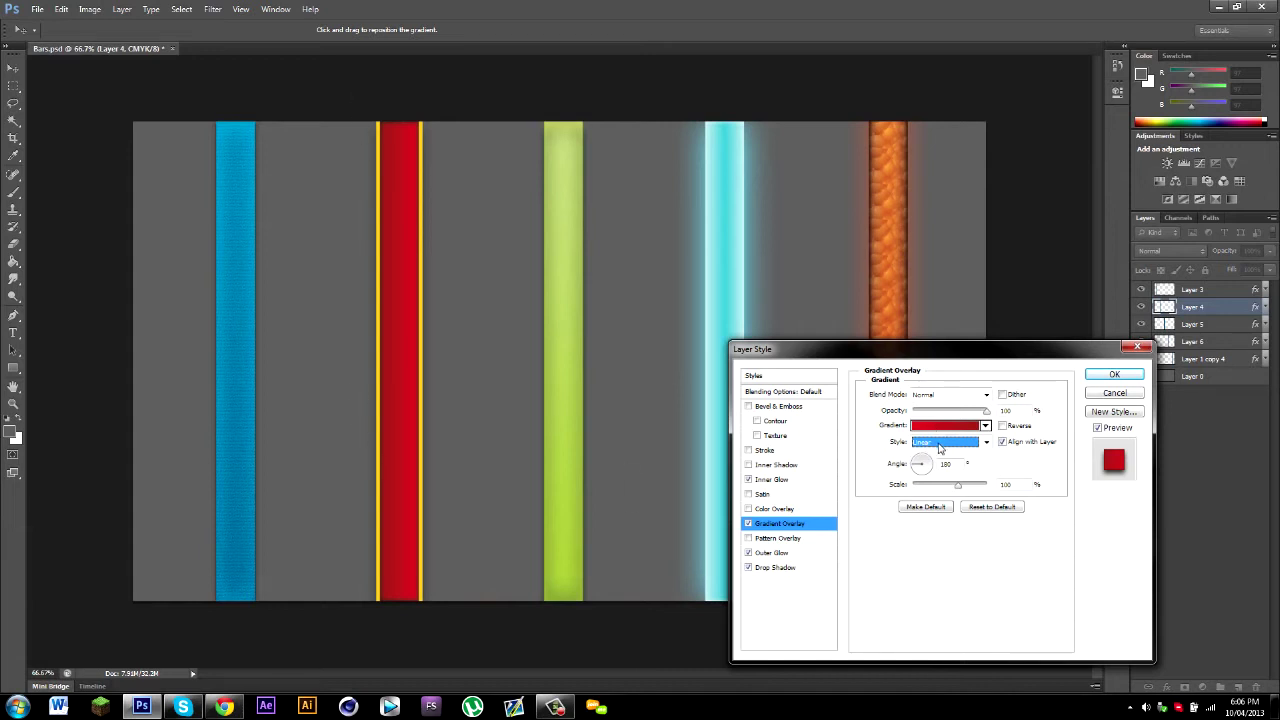
left_click(935, 448)
left_click(925, 490)
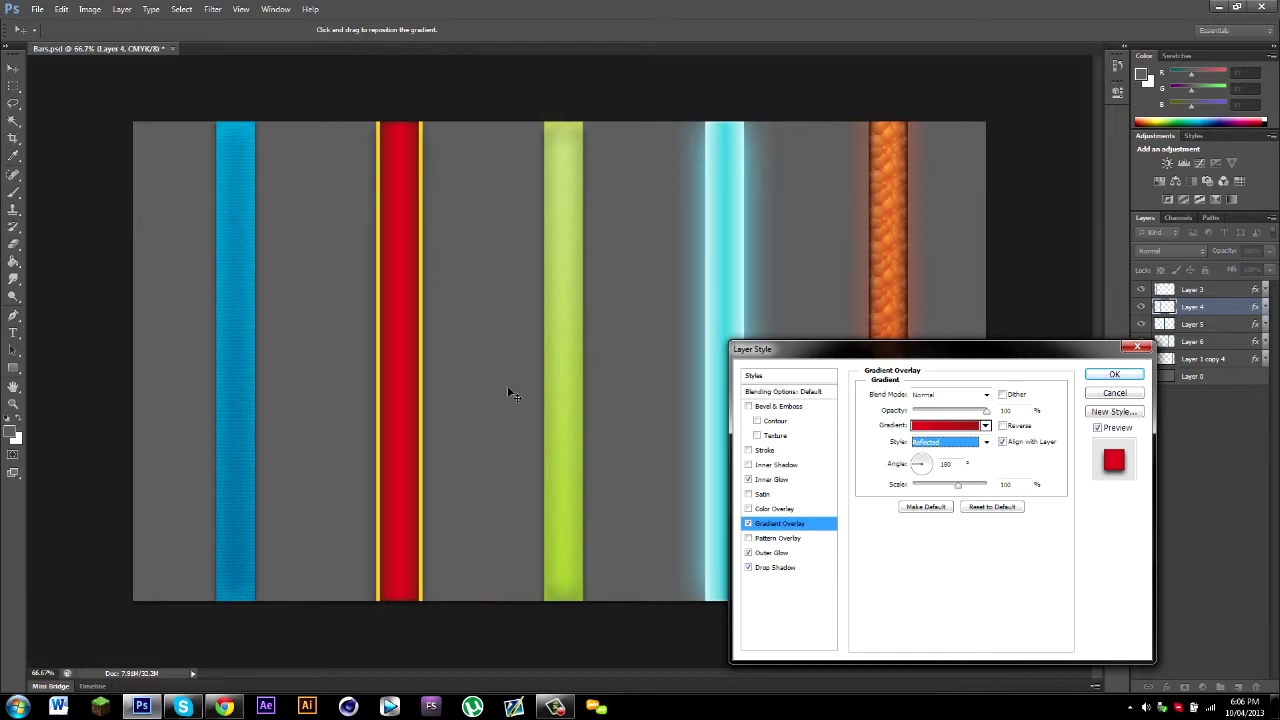
left_click(1134, 376)
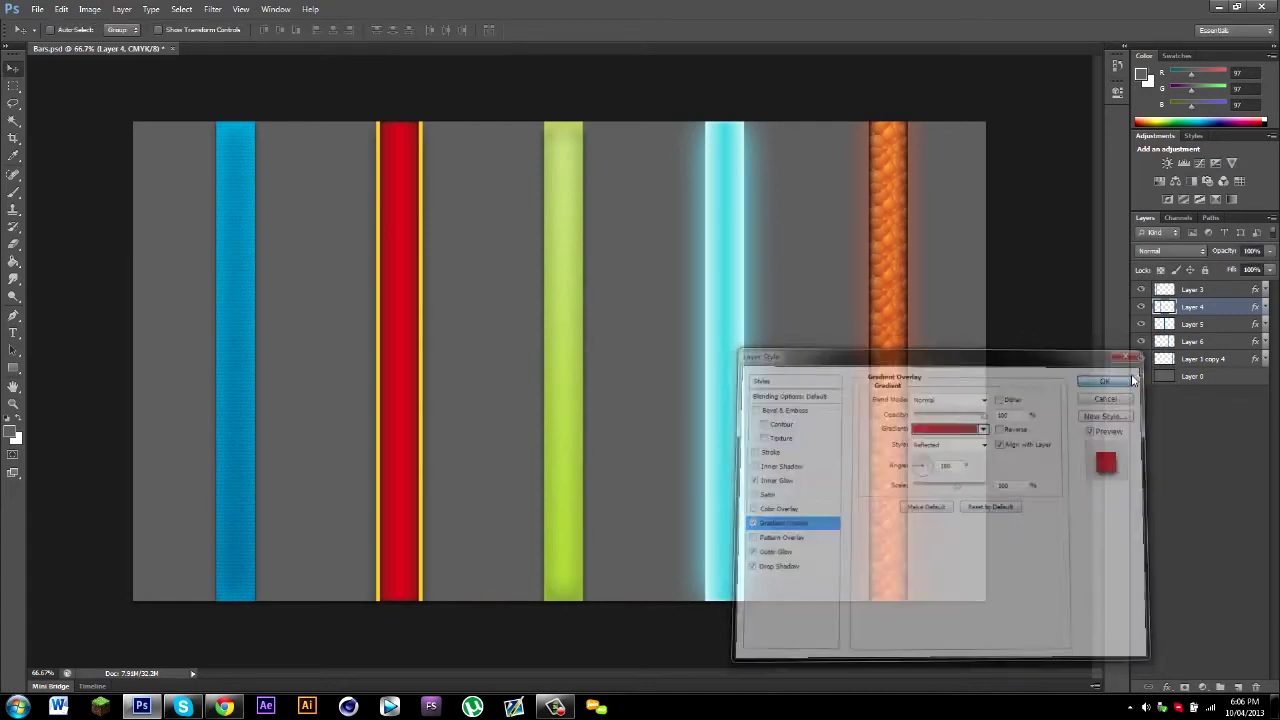
- Open Layer 5's layer style and review its Drop Shadow and Outer Glow settings
left_click(1224, 330)
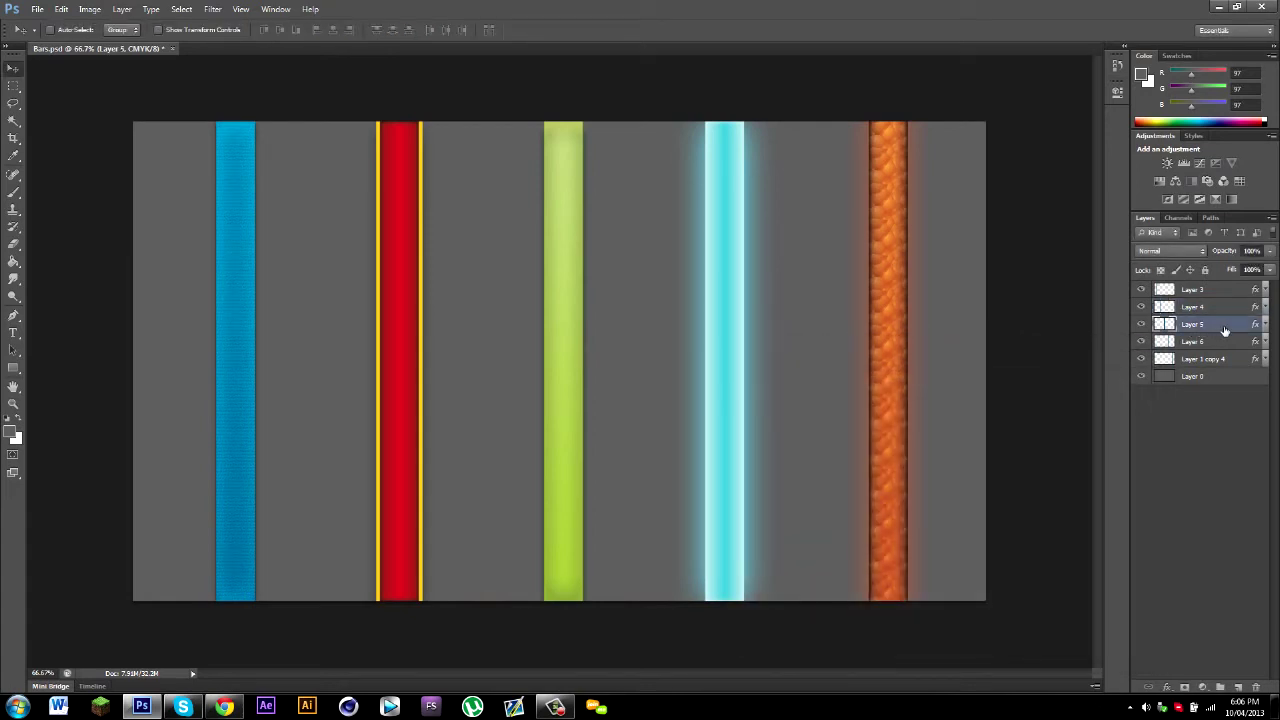
double_click(1224, 330)
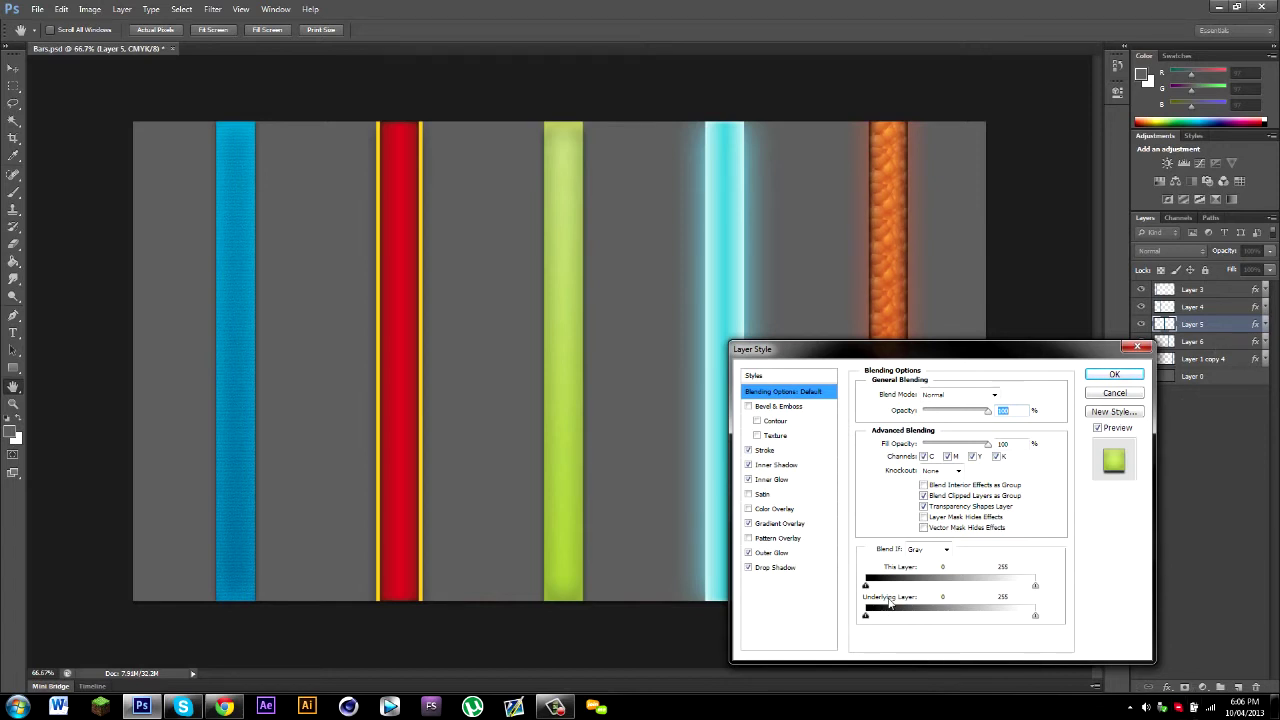
left_click(775, 567)
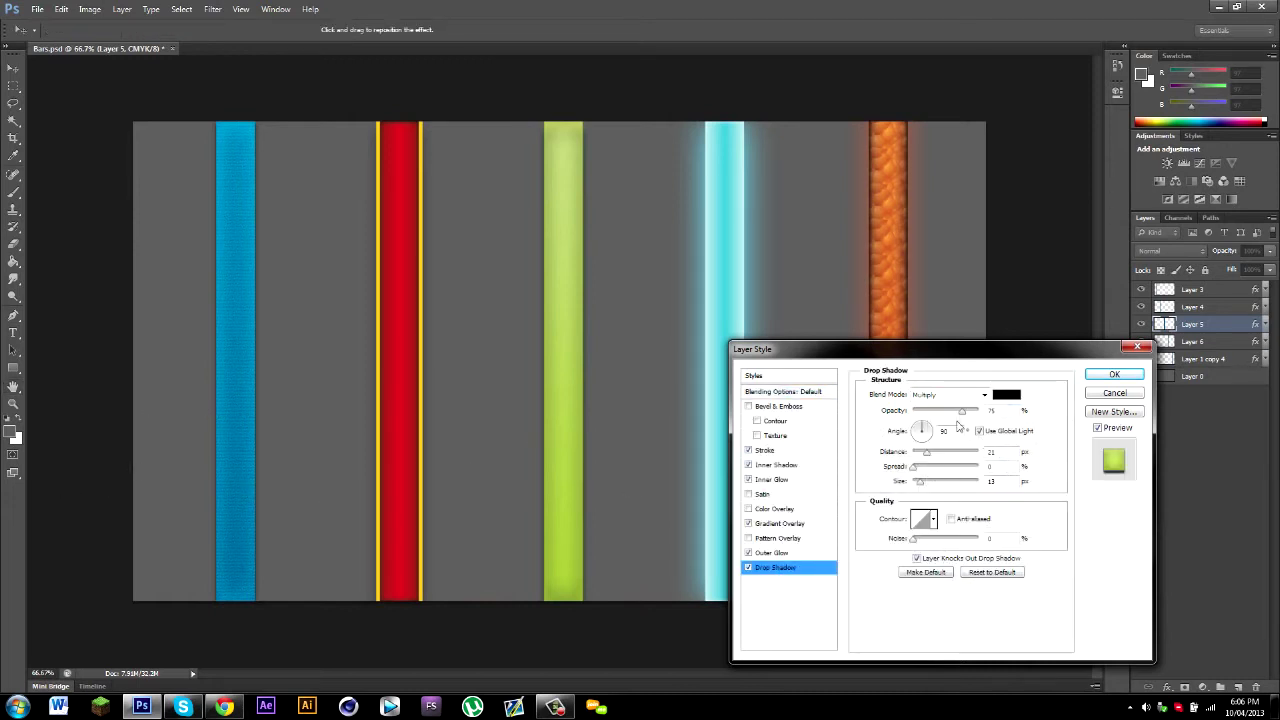
left_click(770, 555)
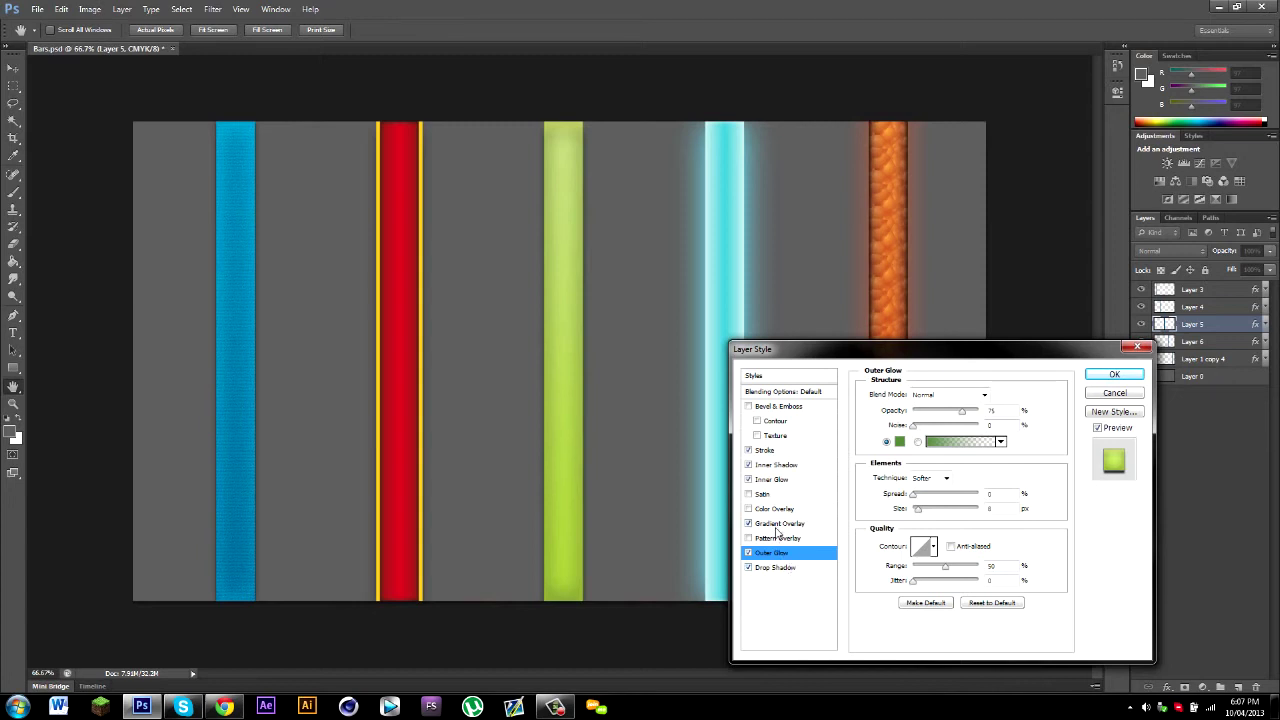
- Check Layer 5's Gradient Overlay settings and slightly raise the opacity of its Inner Glow
left_click(778, 524)
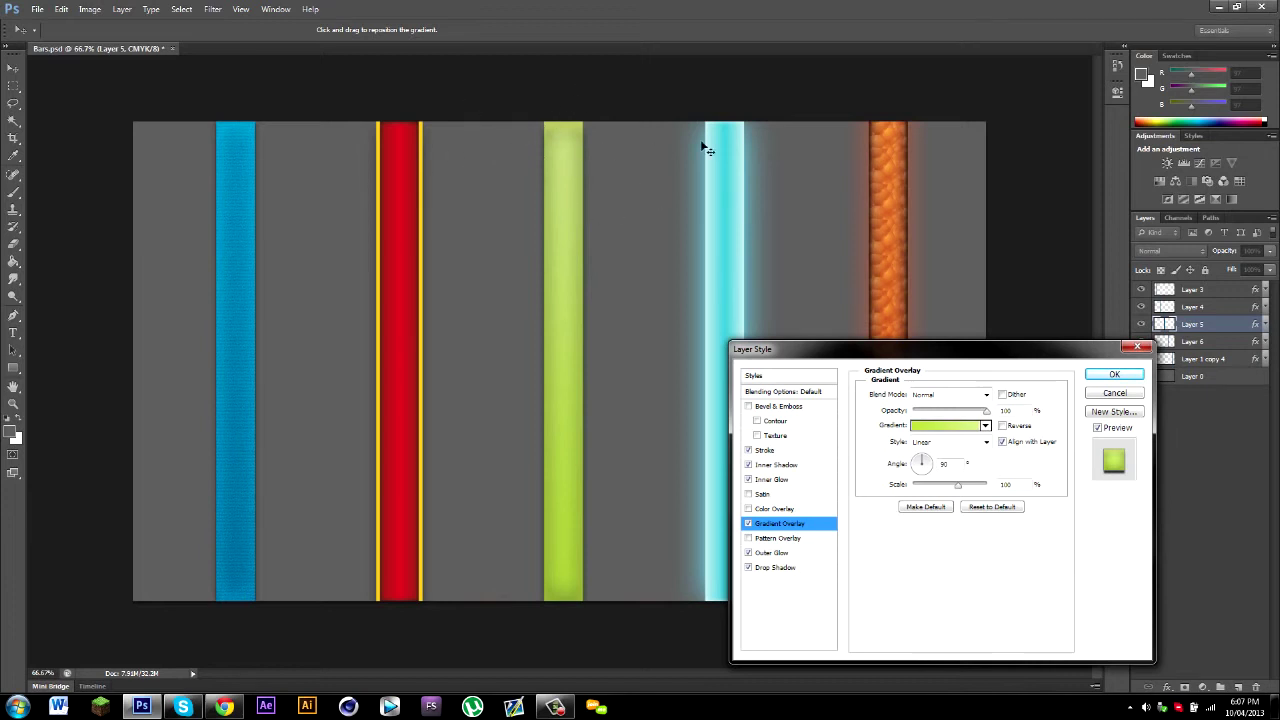
left_click(782, 481)
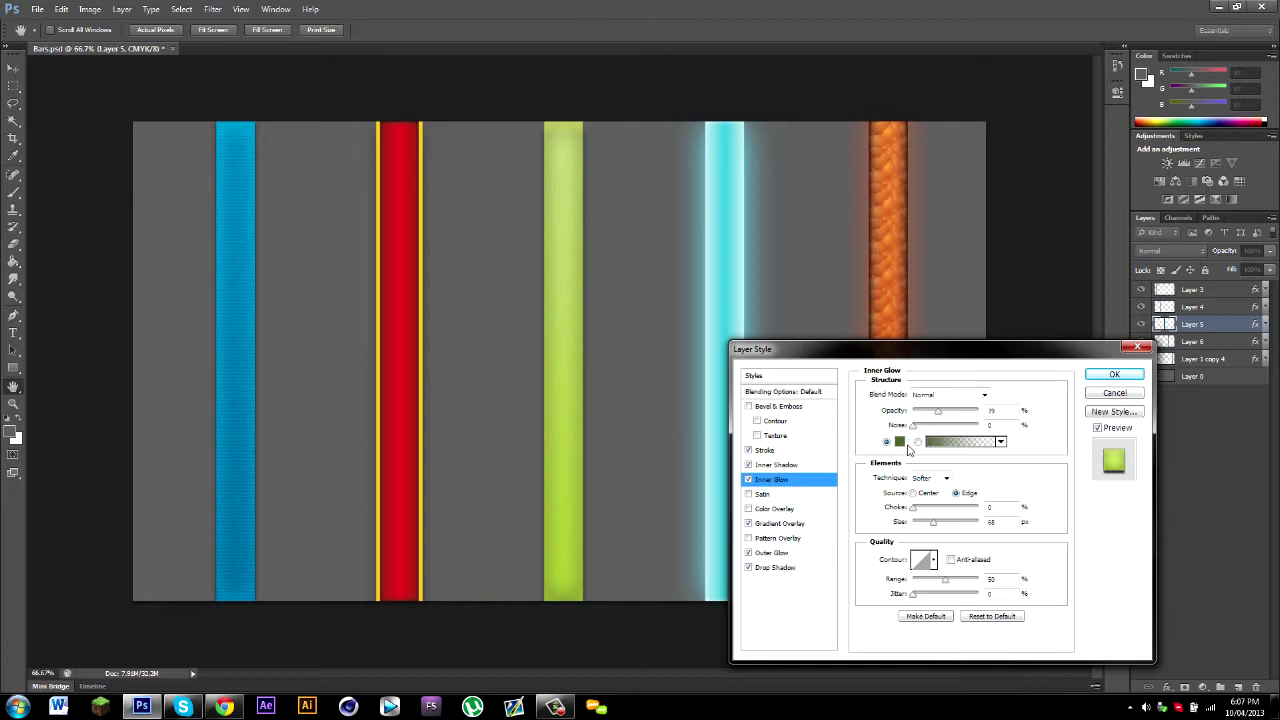
mouse_move(938, 411)
left_mouse_down()
mouse_move(958, 411)
mouse_move(942, 418)
left_mouse_up()
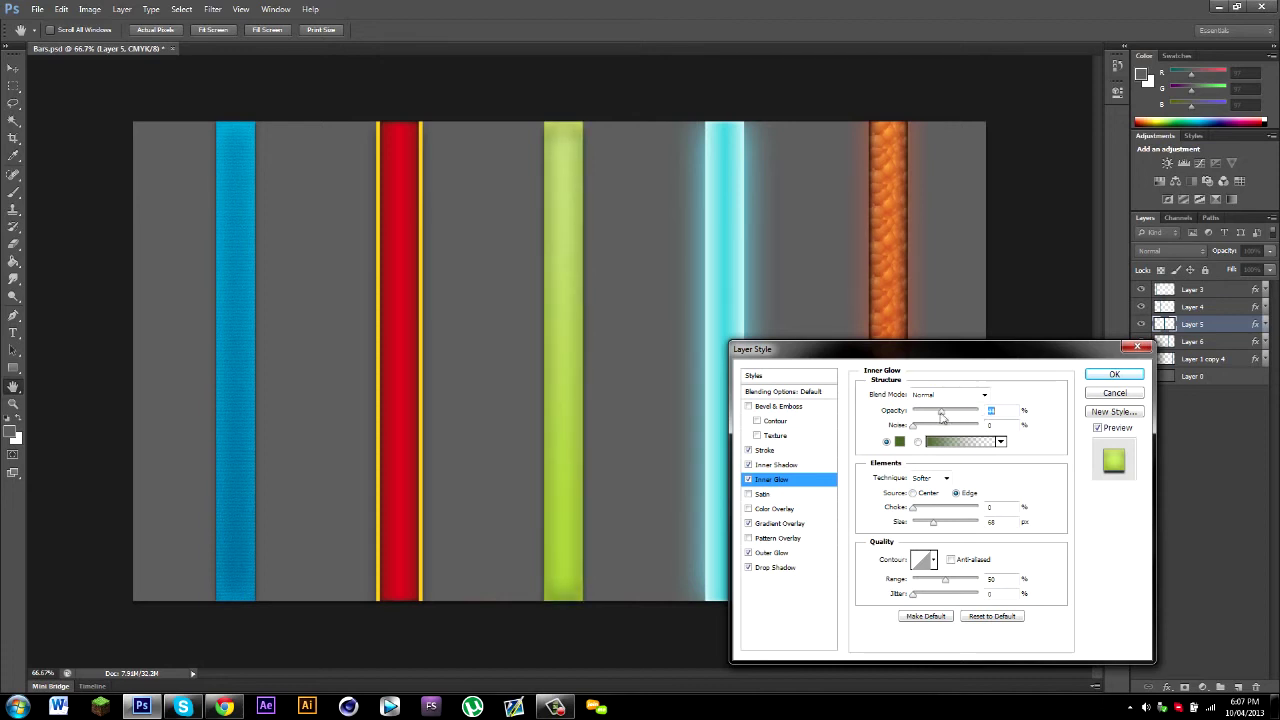
- Review Layer 5's Inner Shadow and Stroke effects, leaving both enabled, and apply the layer style
left_click(772, 466)
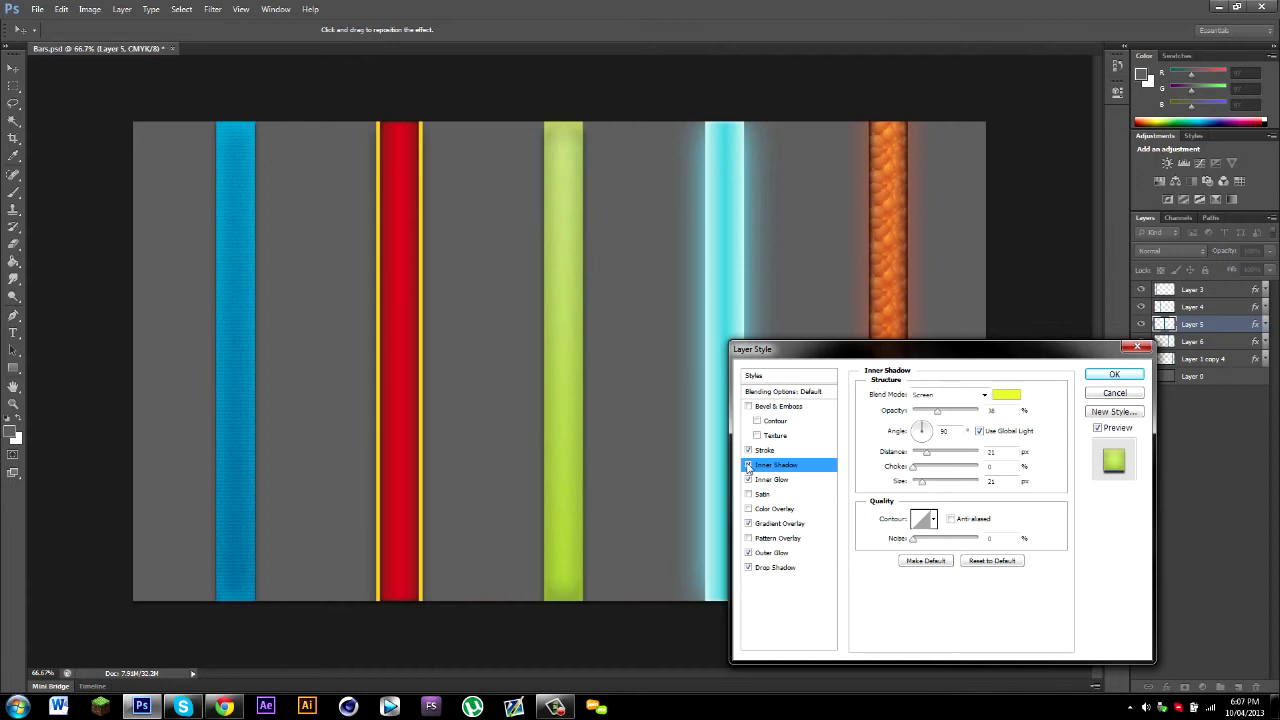
left_click(748, 466)
left_click(790, 451)
left_click(748, 451)
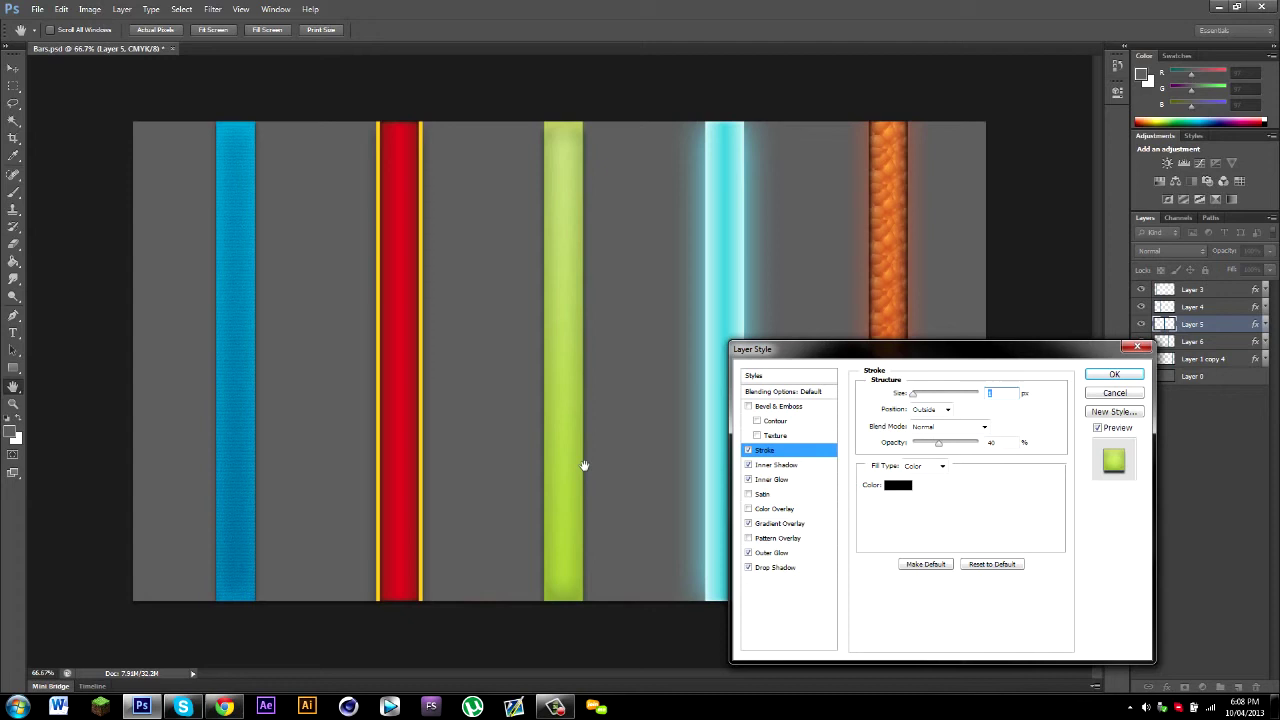
left_click(1114, 374)
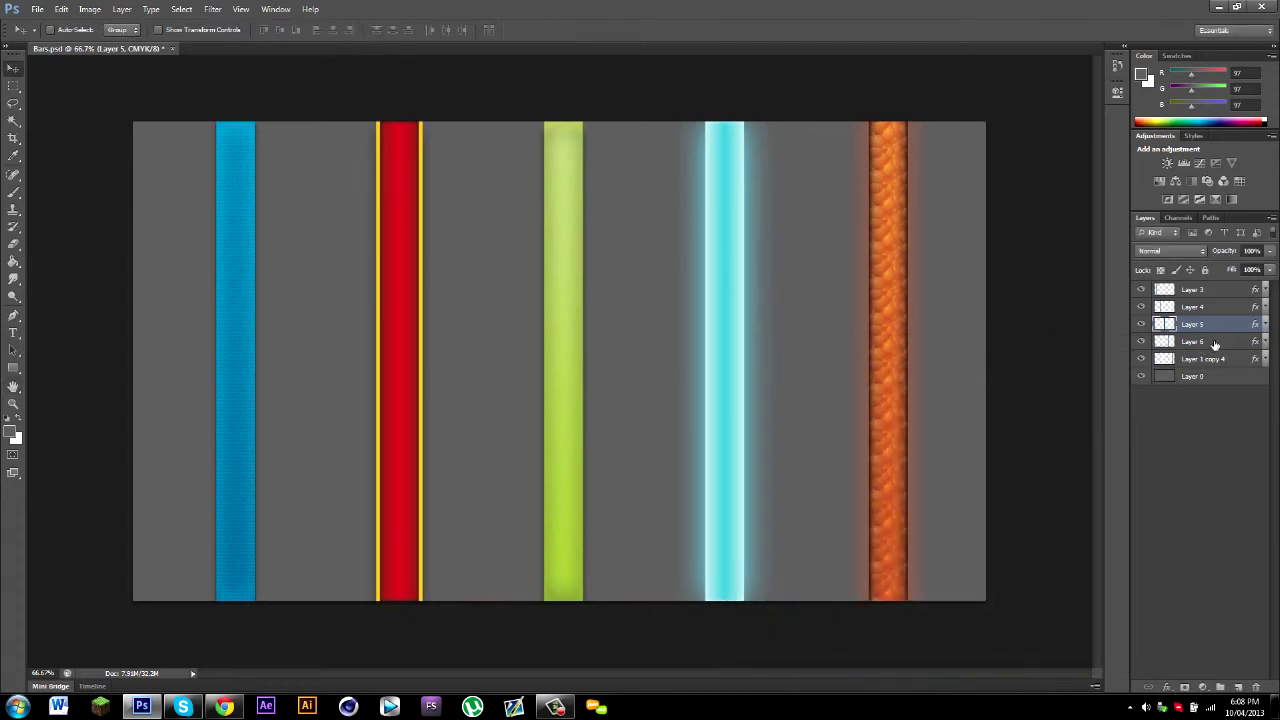
- Open Layer 6's layer style, move the dialog clear of the cyan bar and show its Drop Shadow settings
left_click(1244, 341)
double_click(1246, 341)
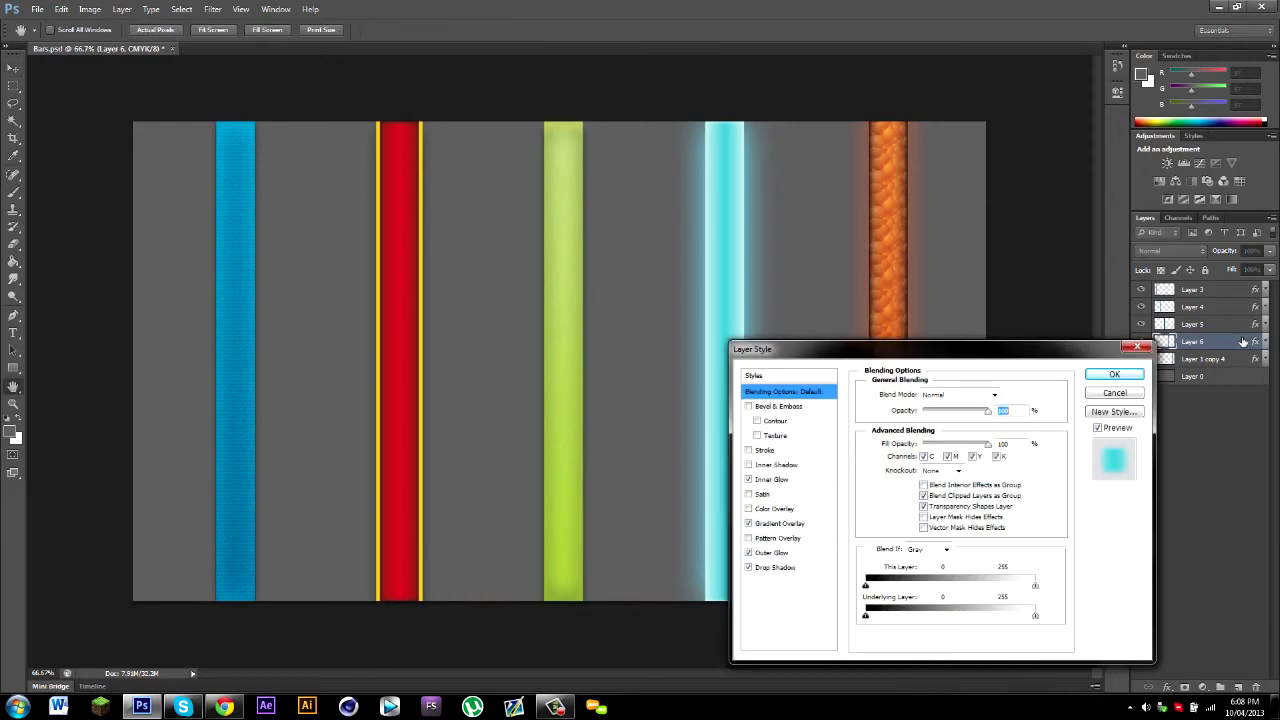
left_click_drag(975, 352, 1072, 320)
left_click(870, 536)
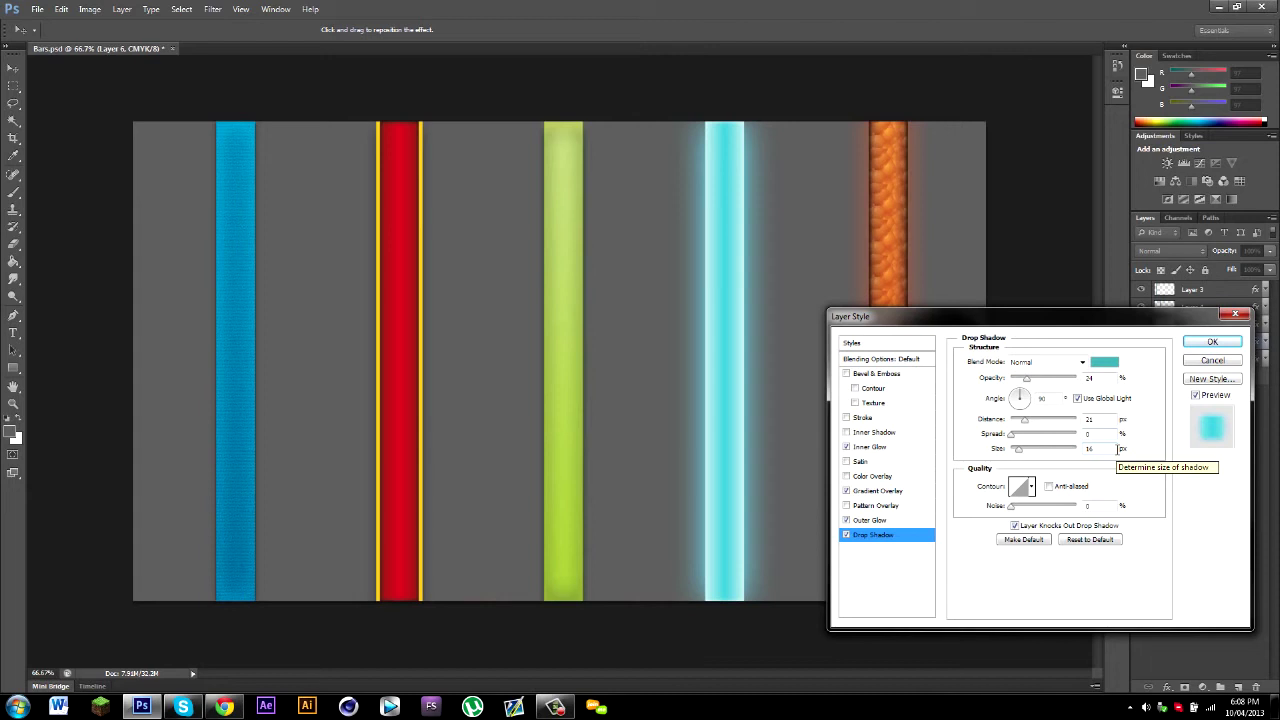
- Try a green hue for Layer 6's Drop Shadow colour, return to teal and cancel the colour change
left_click(1104, 362)
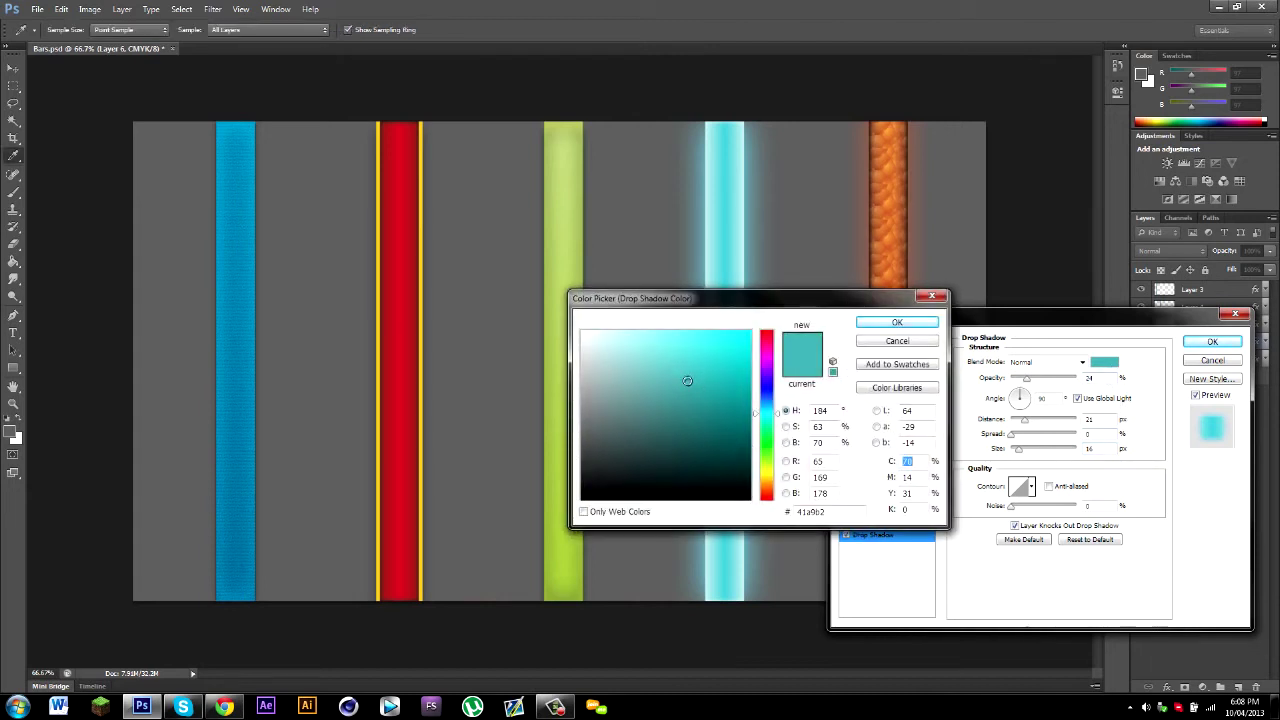
left_click_drag(766, 420, 765, 460)
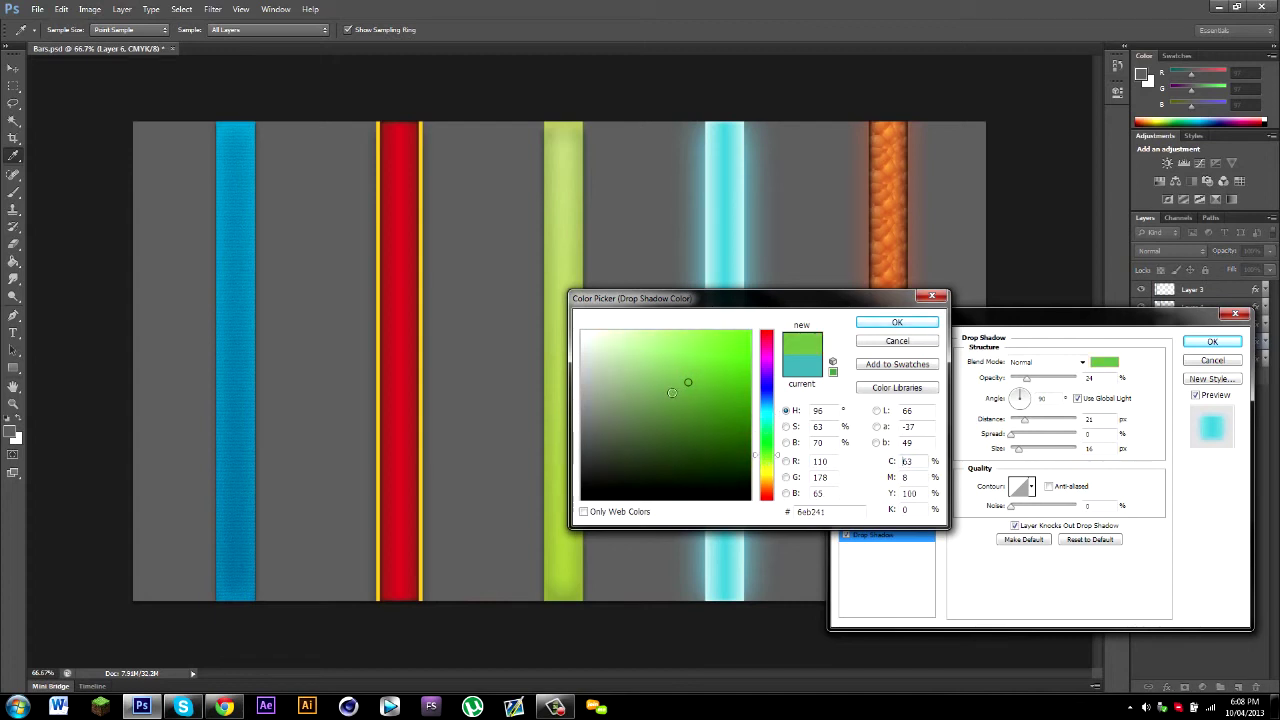
left_click_drag(772, 463, 767, 415)
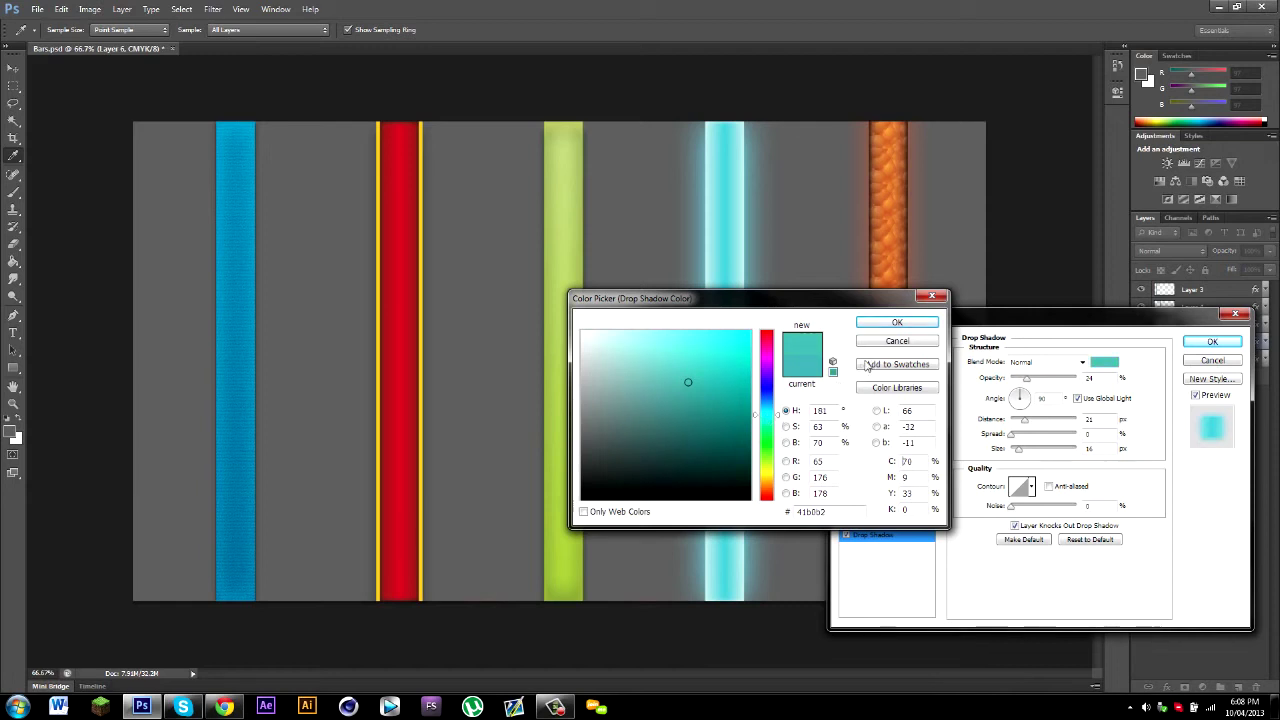
left_click(895, 342)
- Inspect the colour used by Layer 6's Outer Glow and leave it as it is
left_click(880, 520)
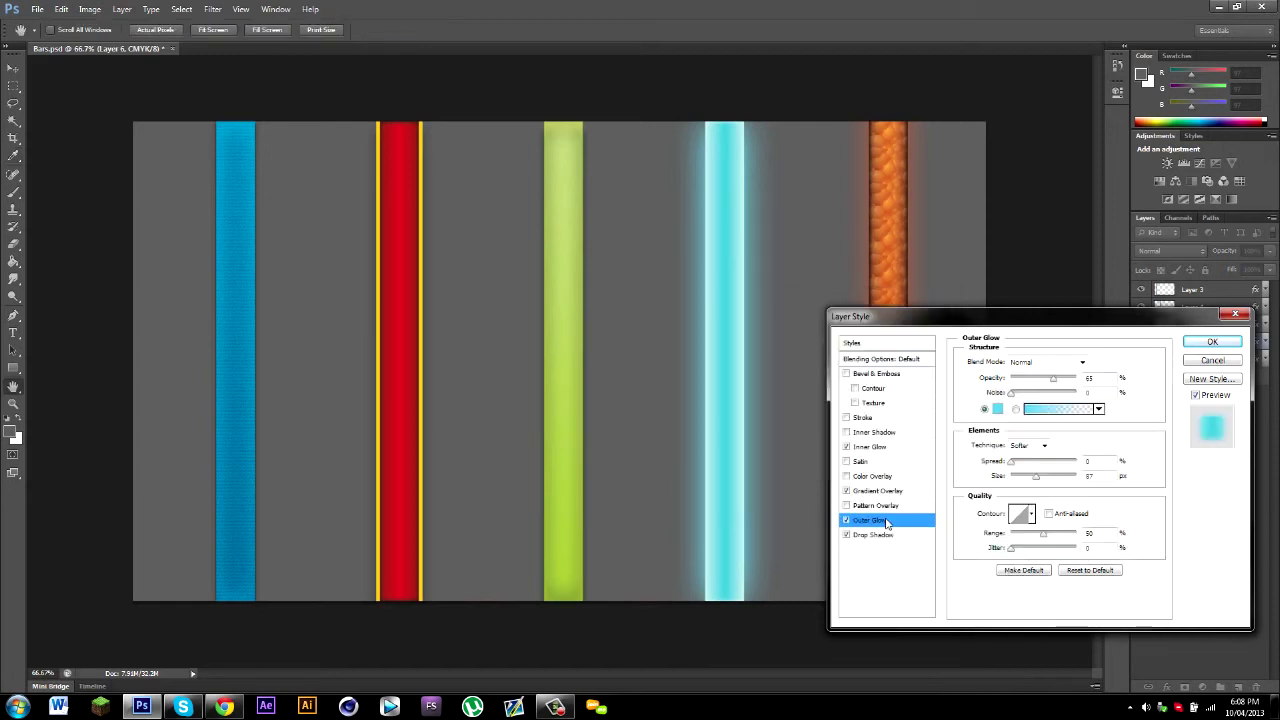
left_click(997, 409)
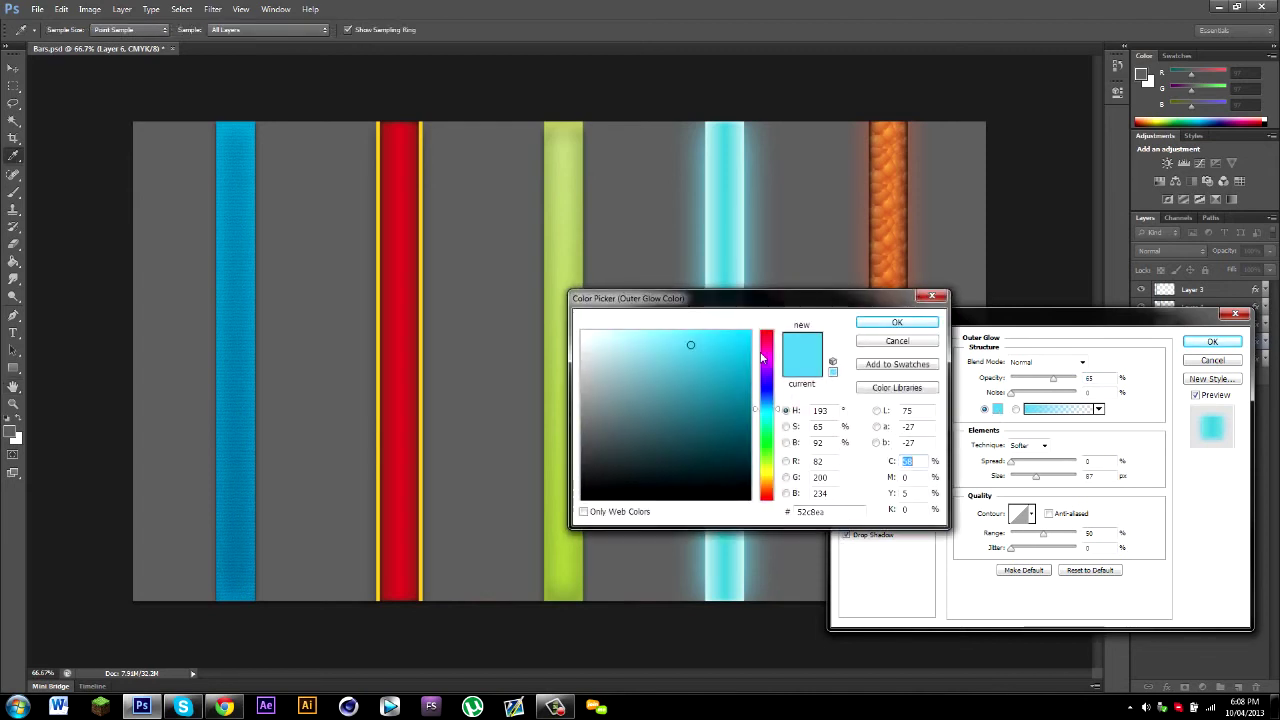
left_click(896, 340)
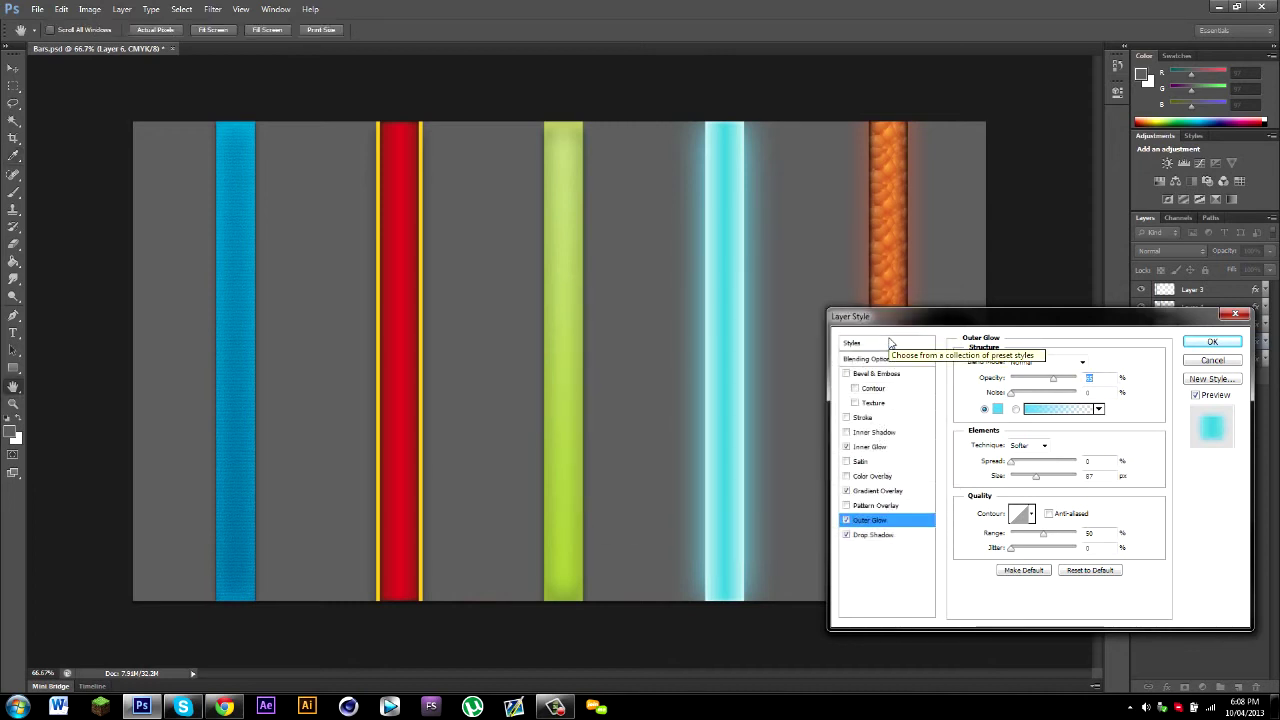
- Compare the Linear style with Reflected in Layer 6's Gradient Overlay, return to Reflected and inspect the gradient's colour stops
left_click(895, 492)
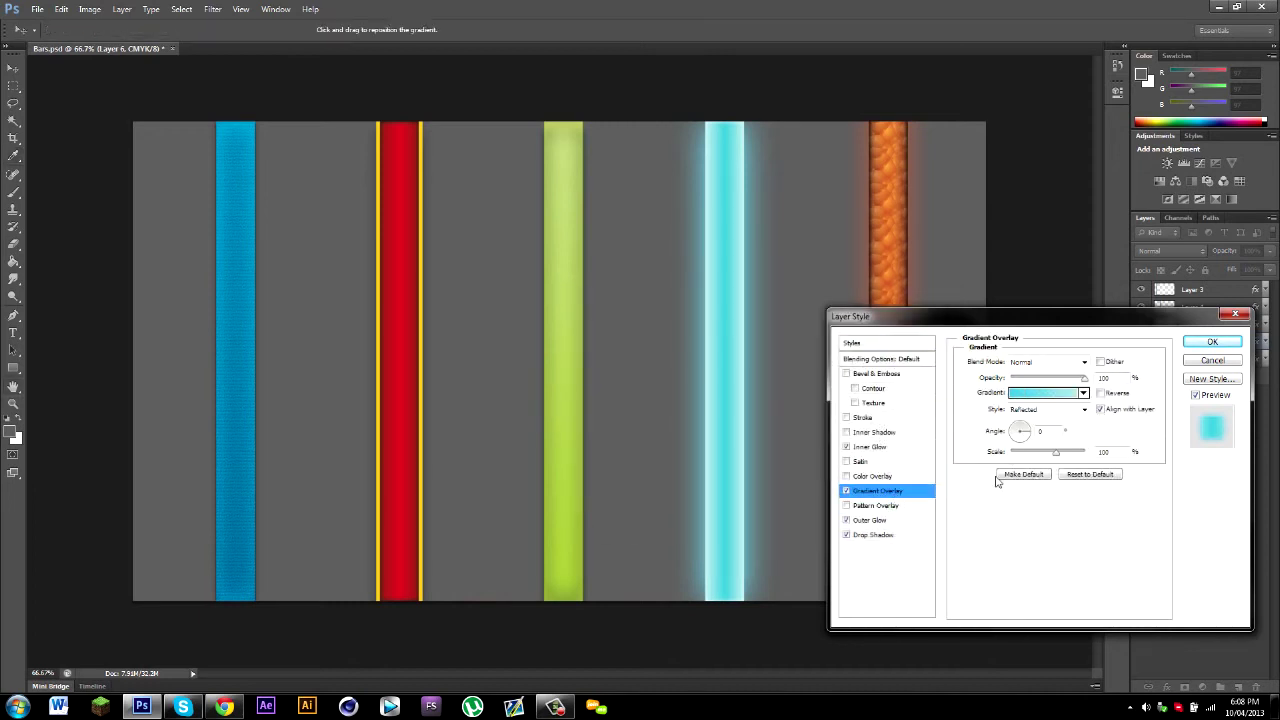
left_click(1040, 410)
left_click(1033, 419)
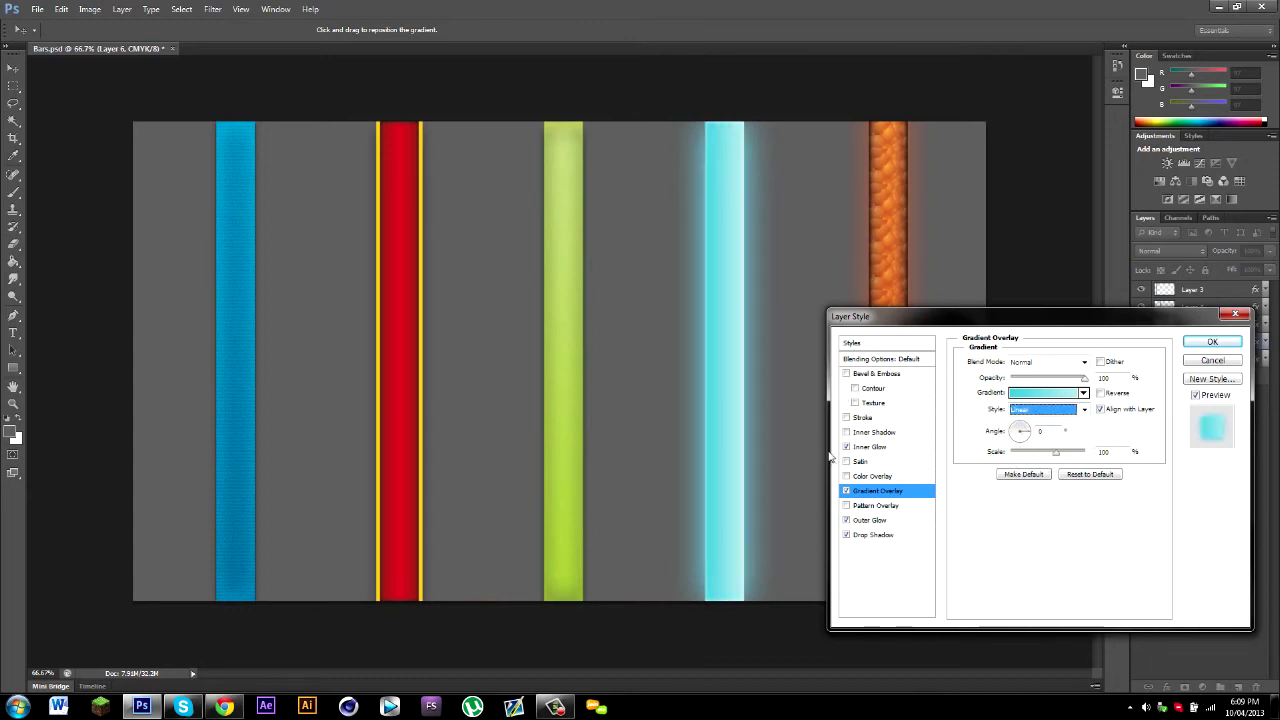
left_click(1033, 416)
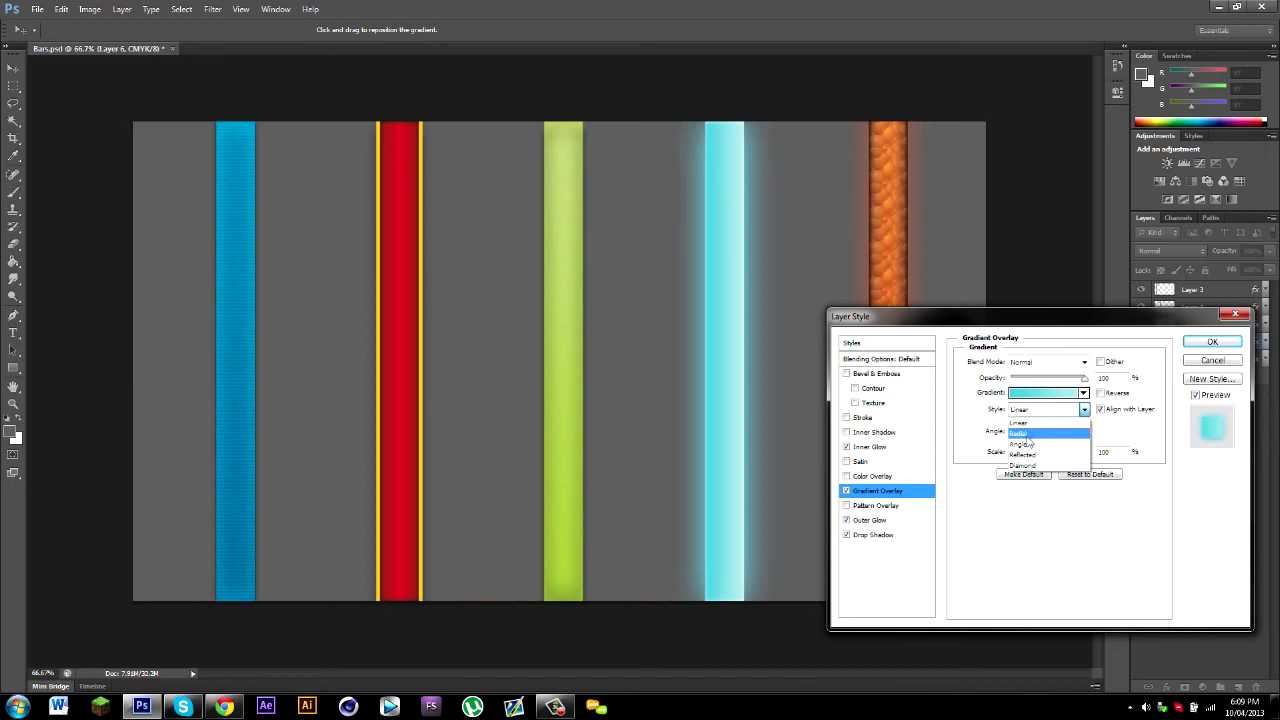
left_click(1035, 451)
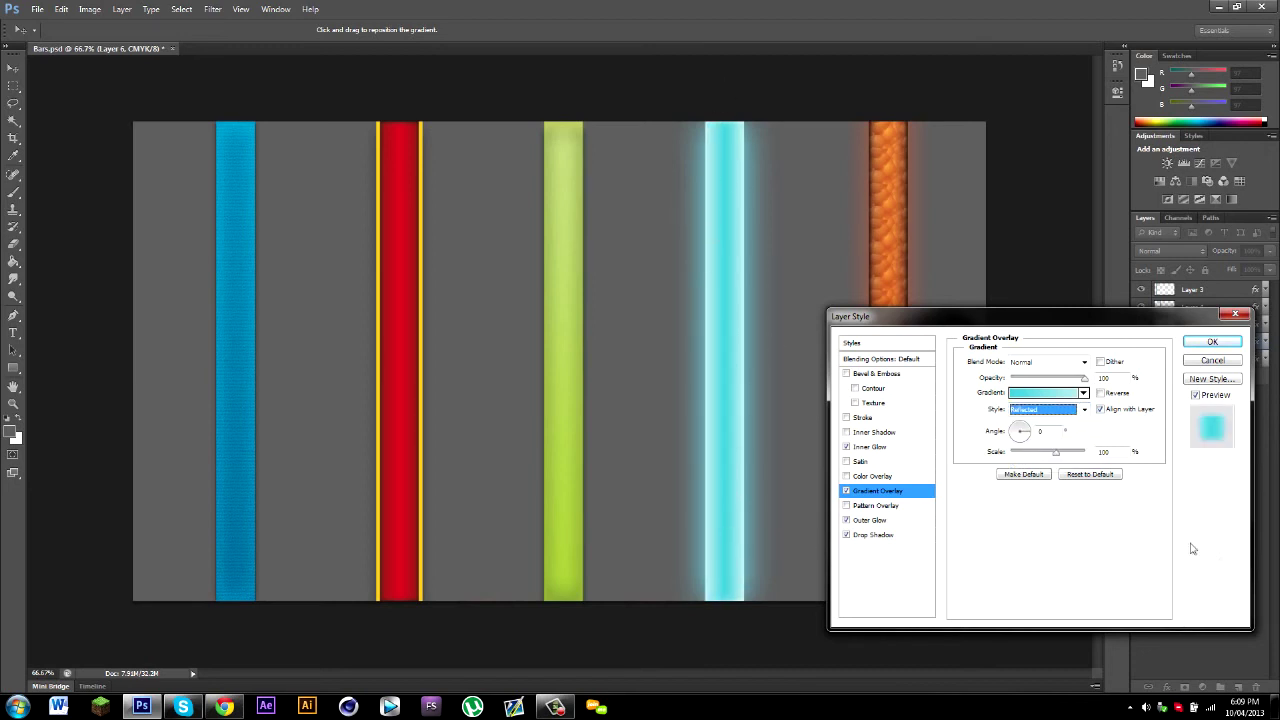
left_click(1013, 395)
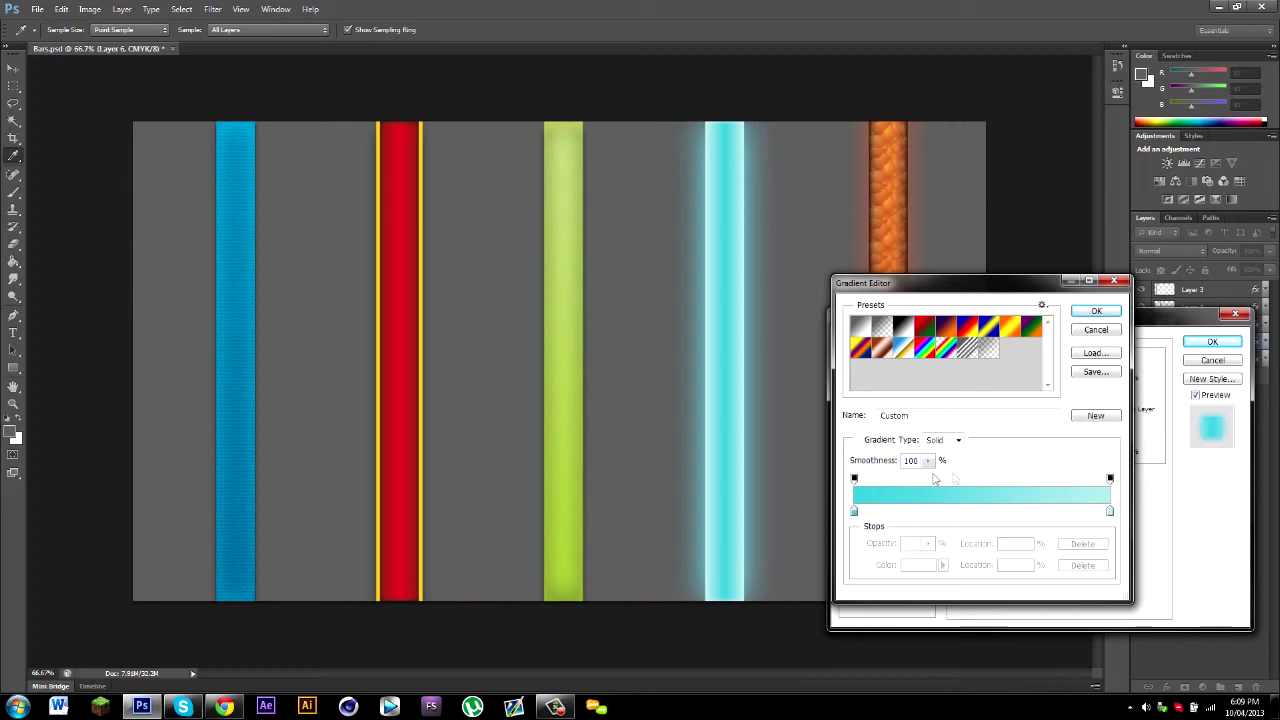
left_click(1096, 313)
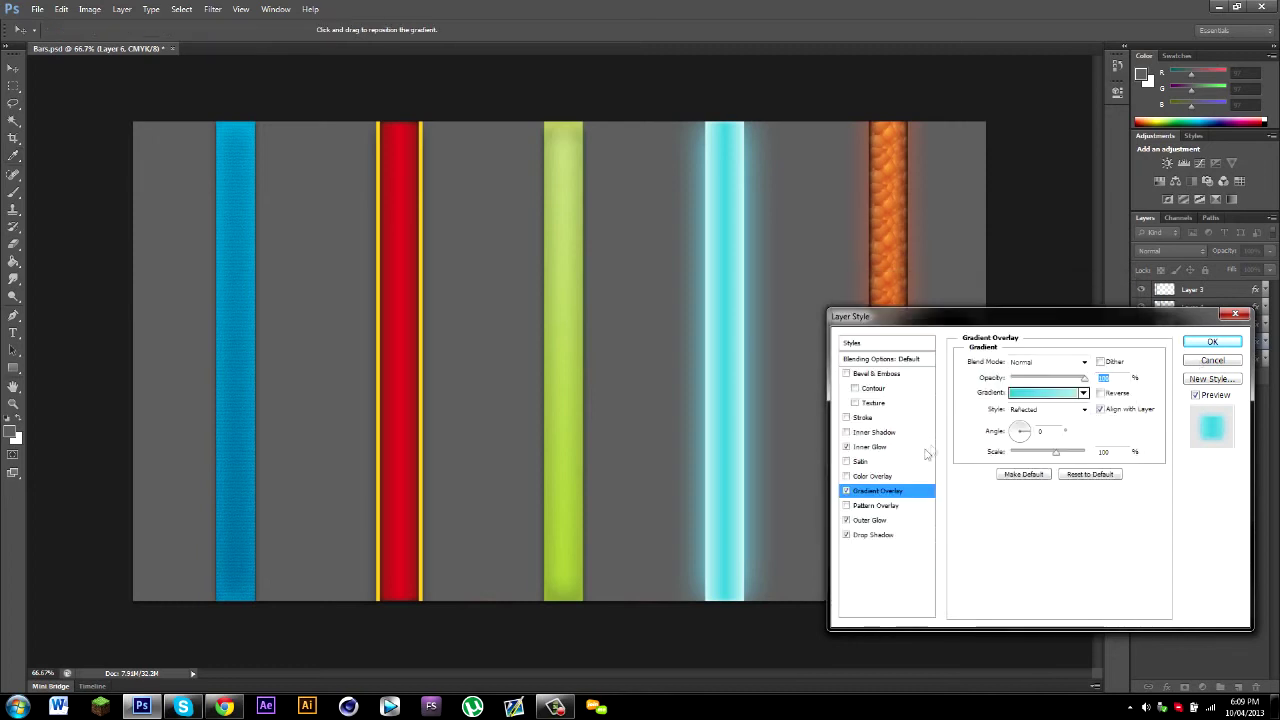
- Turn Layer 6's Inner Glow off and on to compare the cyan bar's edges, leave it enabled and apply the layer style
left_click(872, 447)
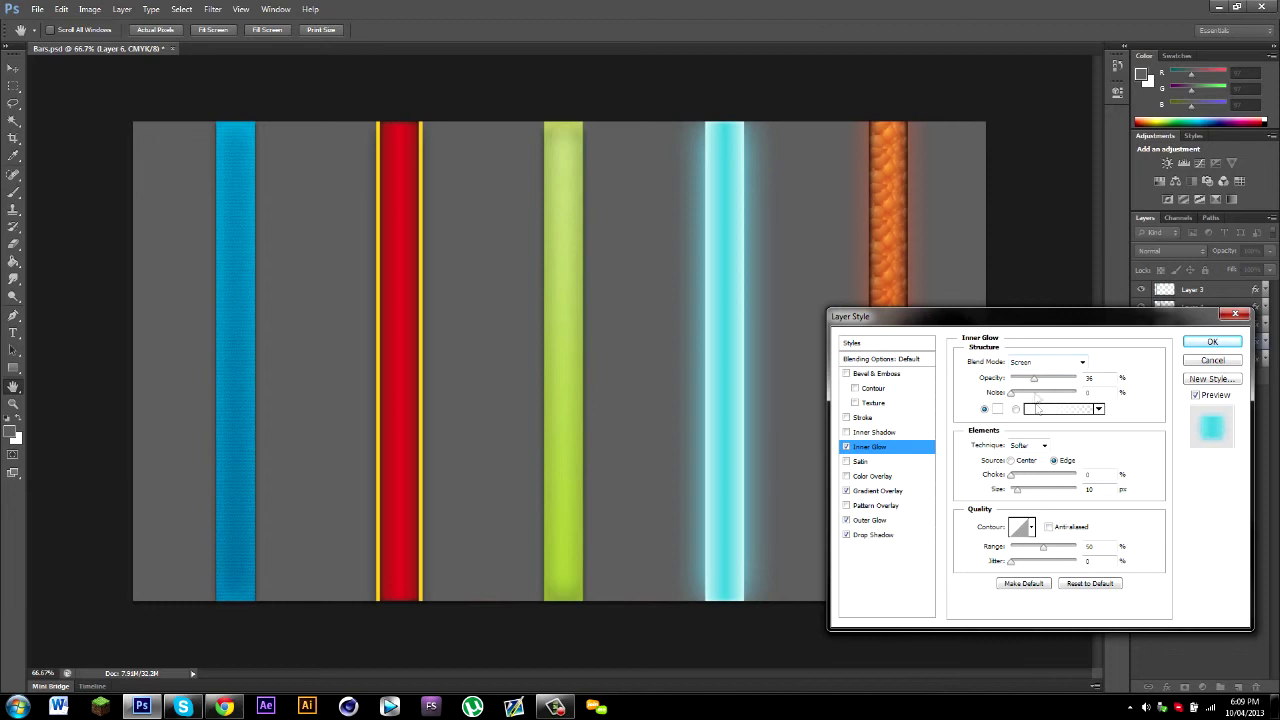
left_click(849, 449)
left_click(847, 448)
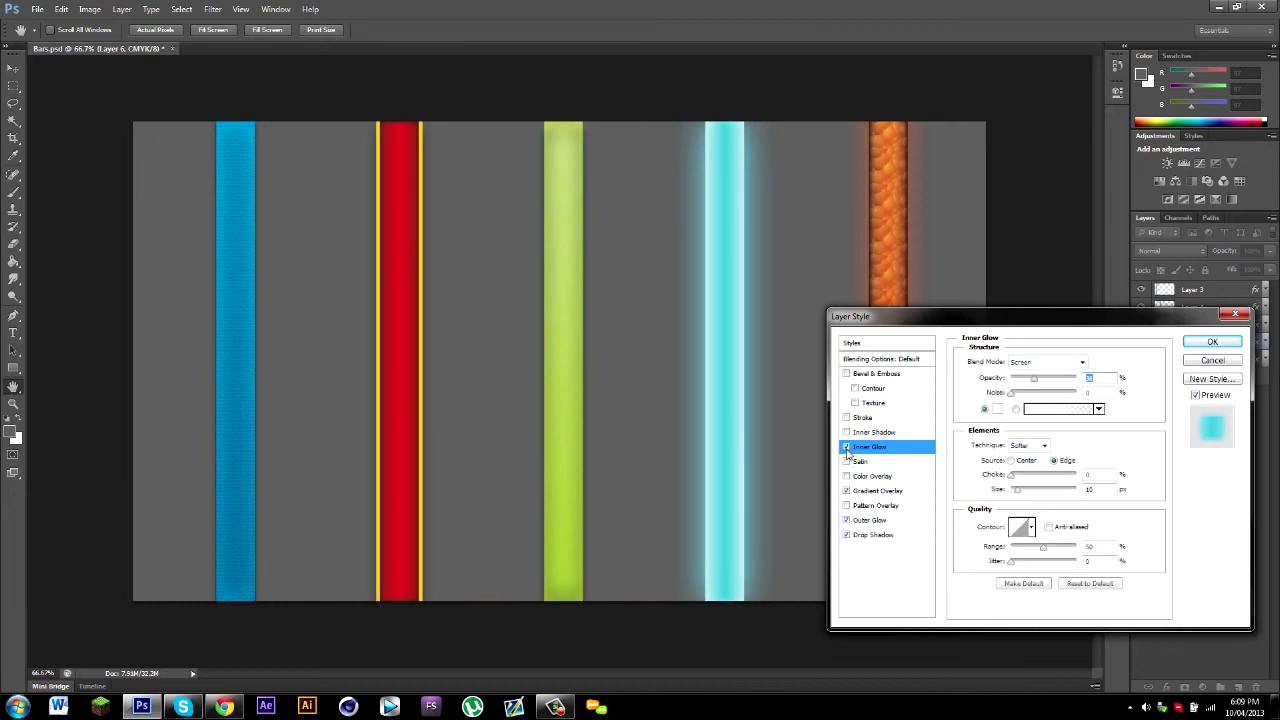
left_click(847, 448)
left_click(847, 448)
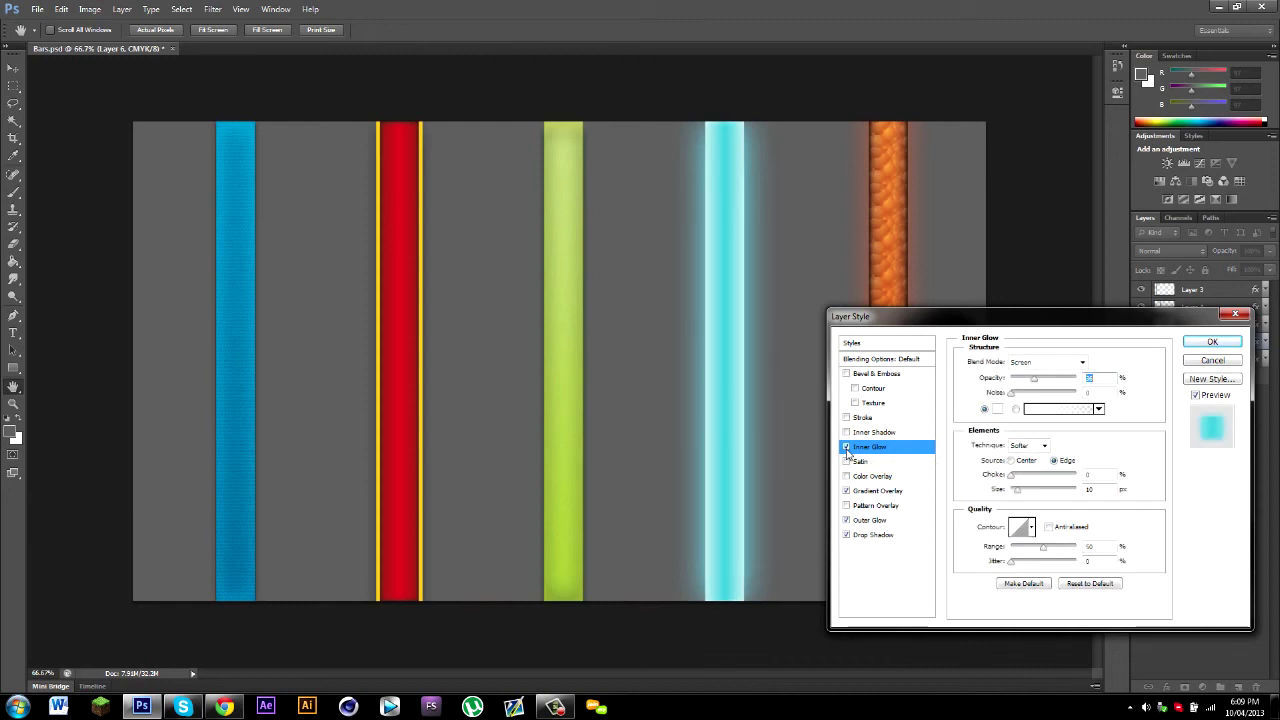
left_click(847, 449)
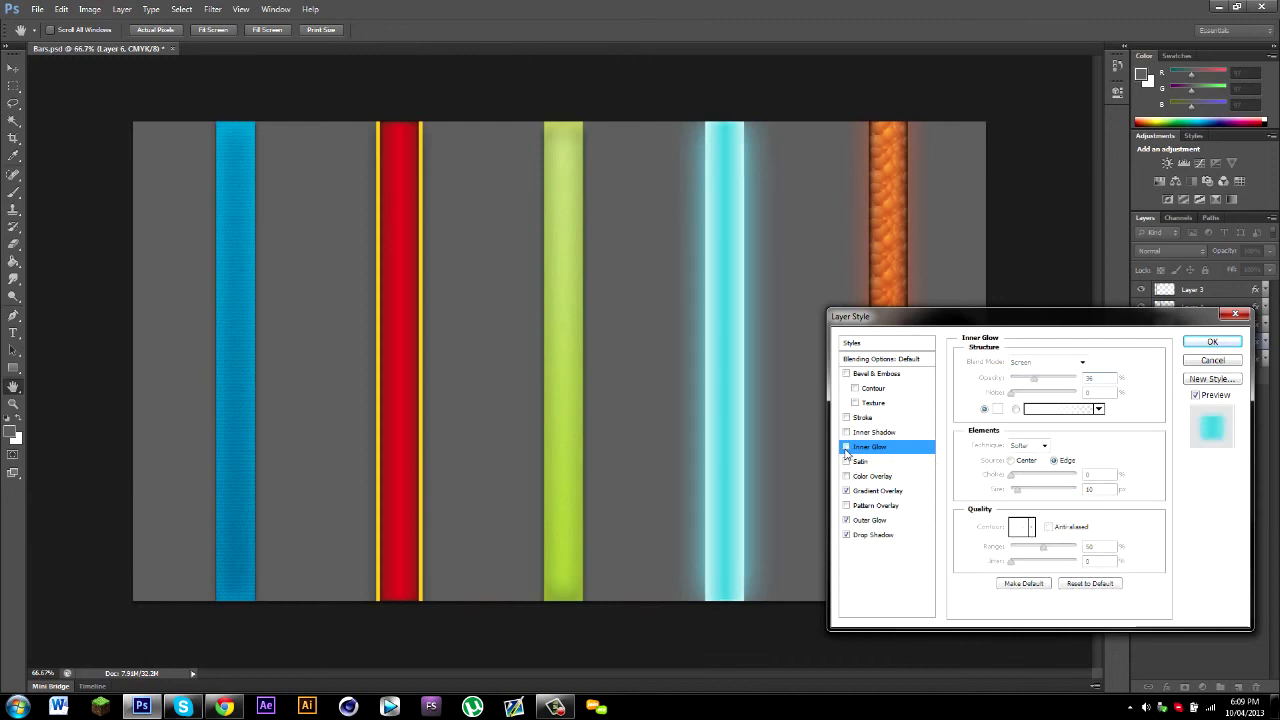
left_click(847, 449)
left_click(847, 449)
left_click(847, 449)
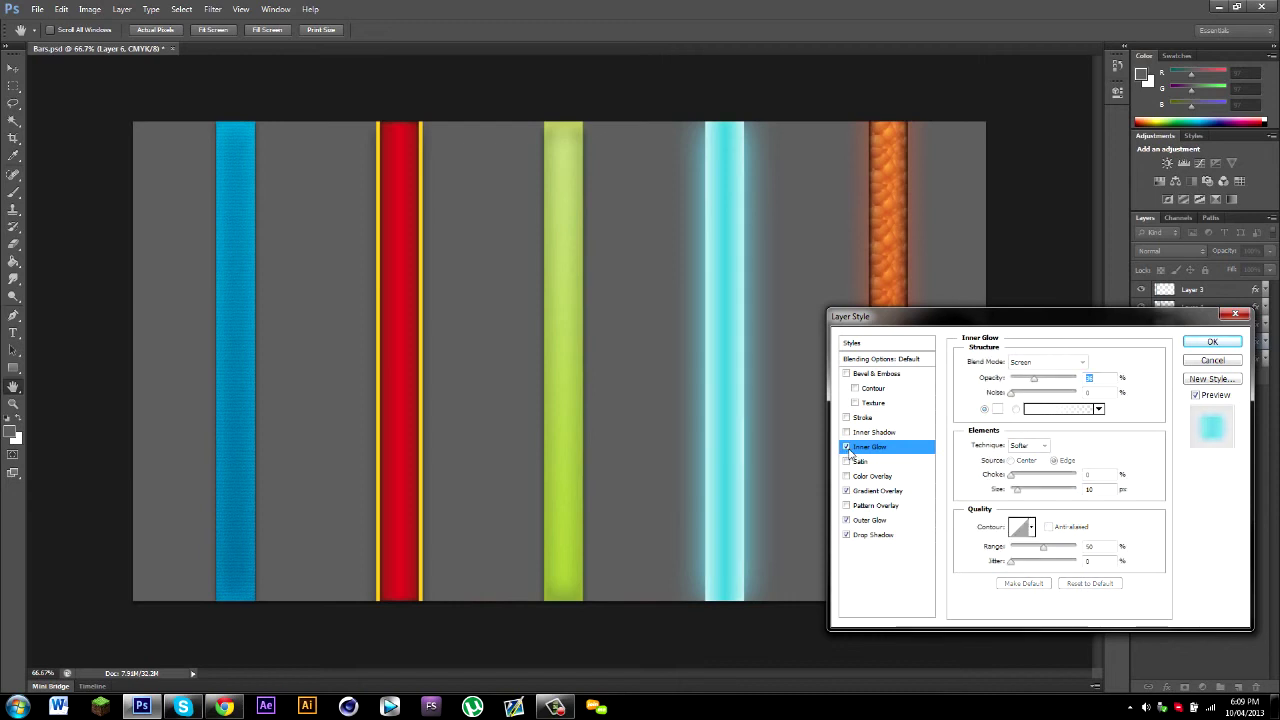
left_click(1212, 341)
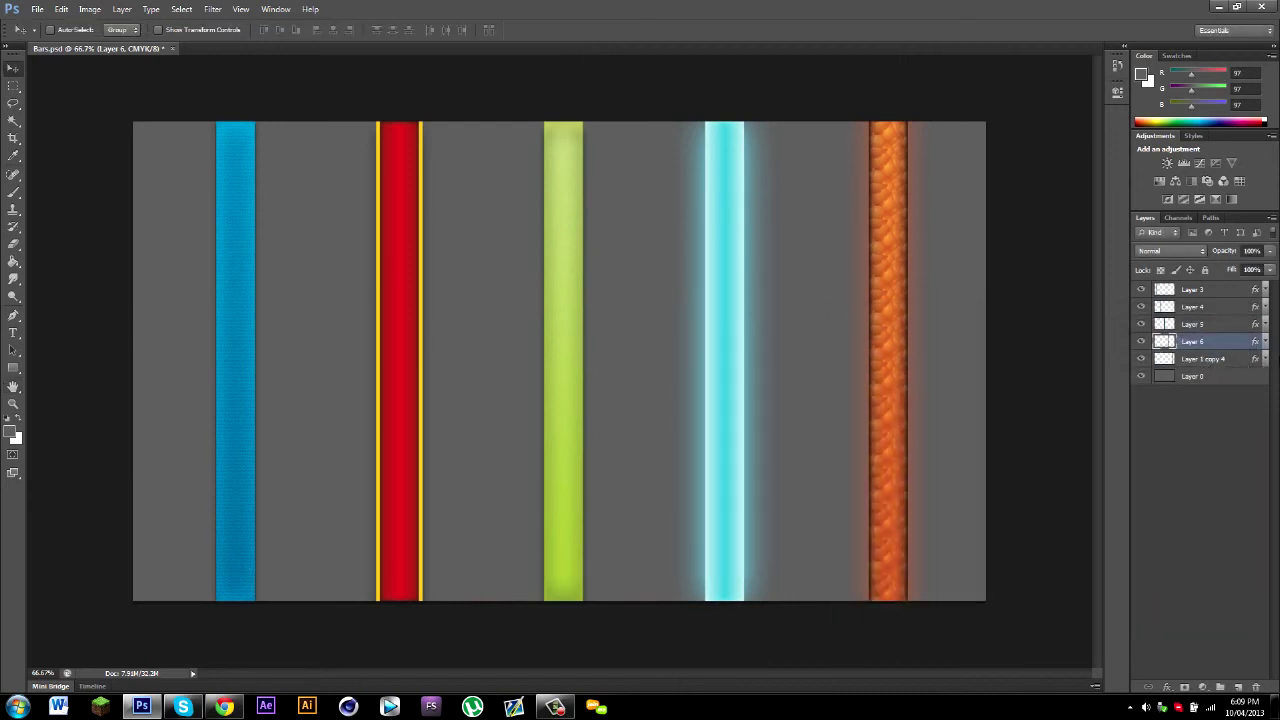
- Open the layer style of Layer 1 copy 4 and inspect the colour used by its Outer Glow
left_click(1216, 360)
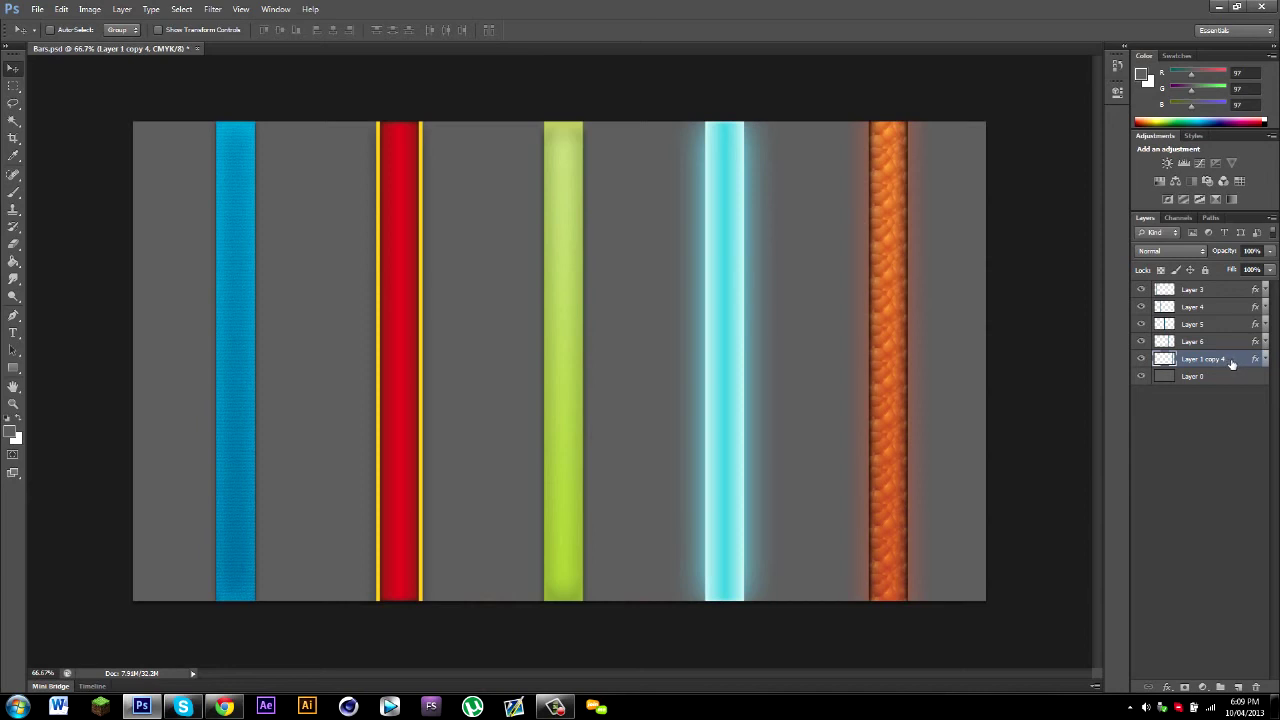
double_click(1233, 363)
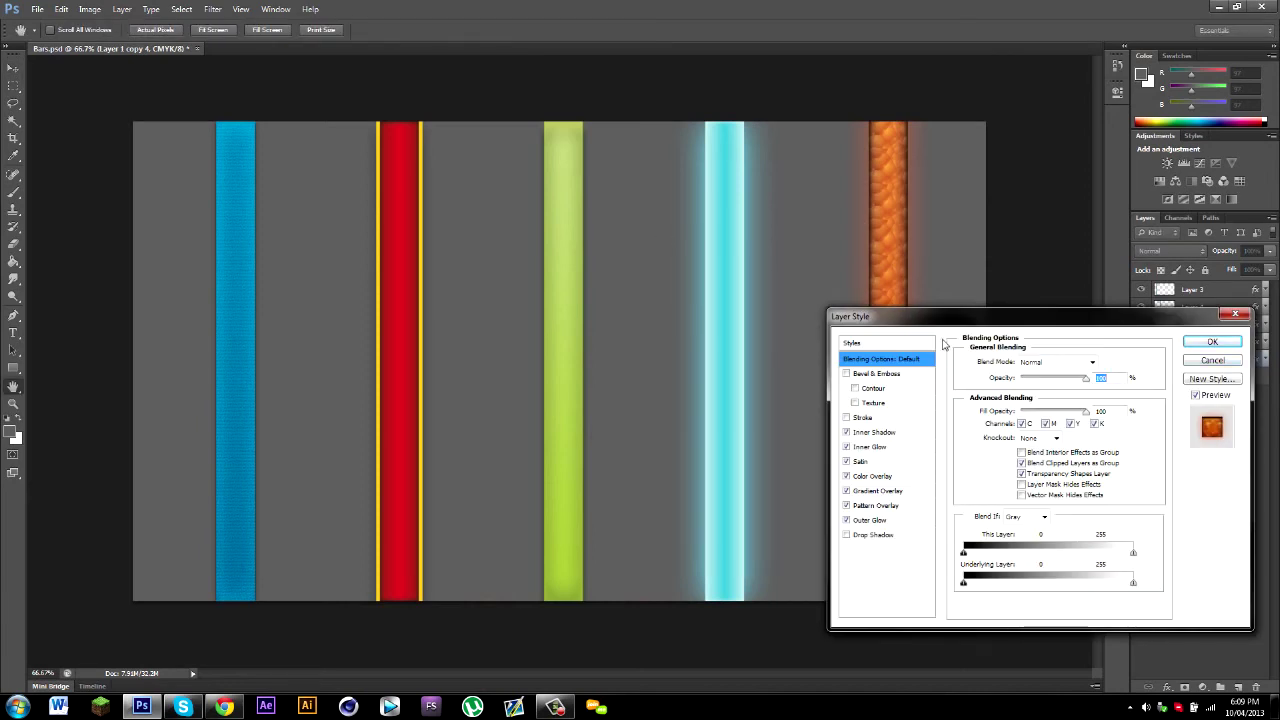
left_click_drag(945, 318, 492, 253)
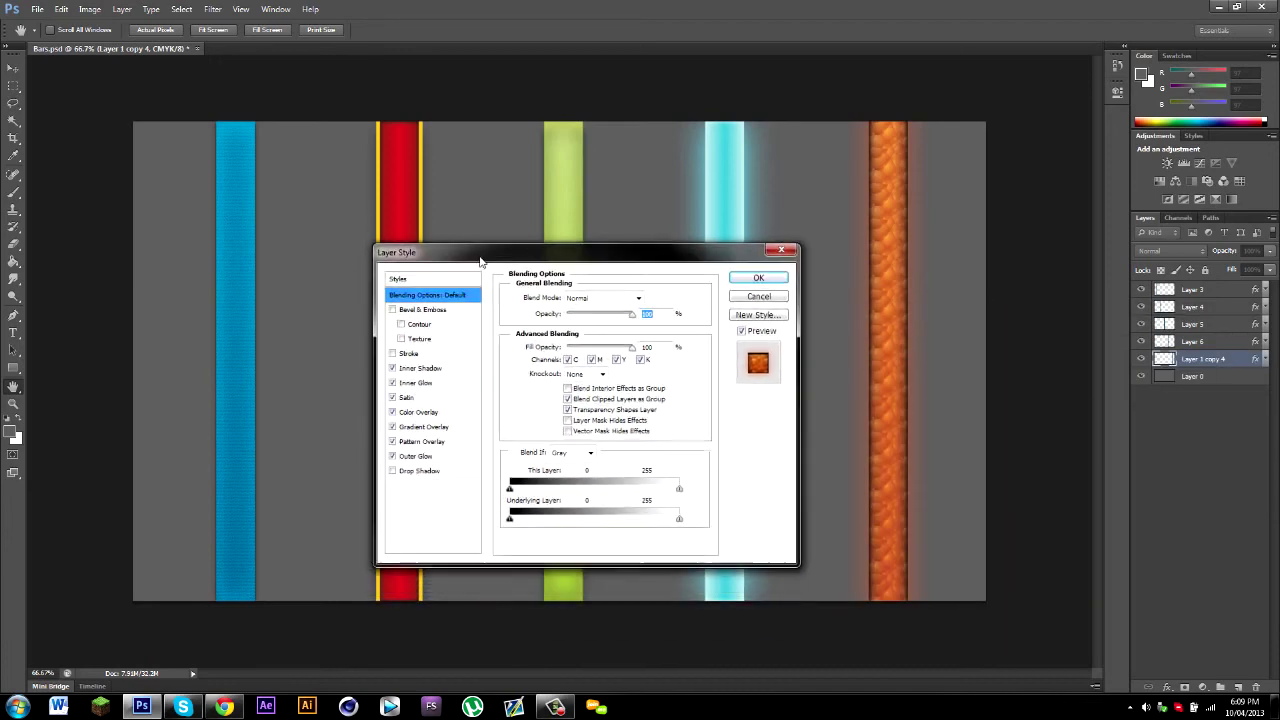
left_click(435, 458)
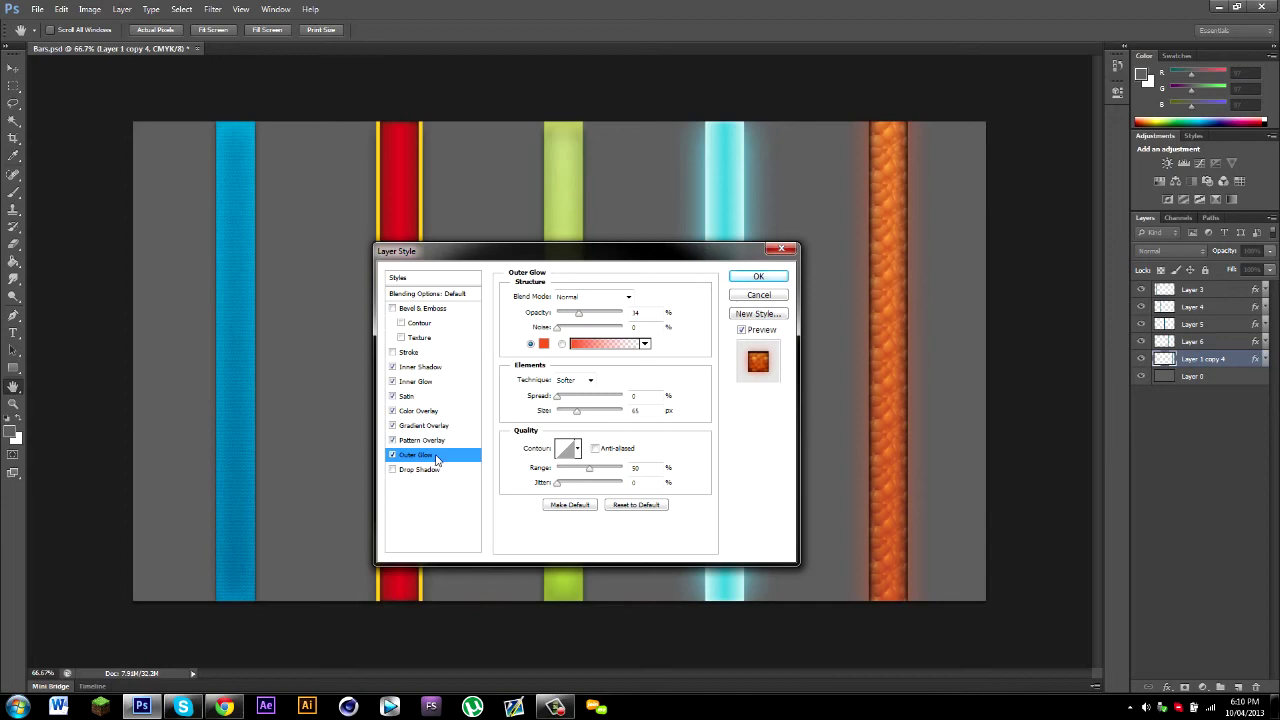
left_click(543, 344)
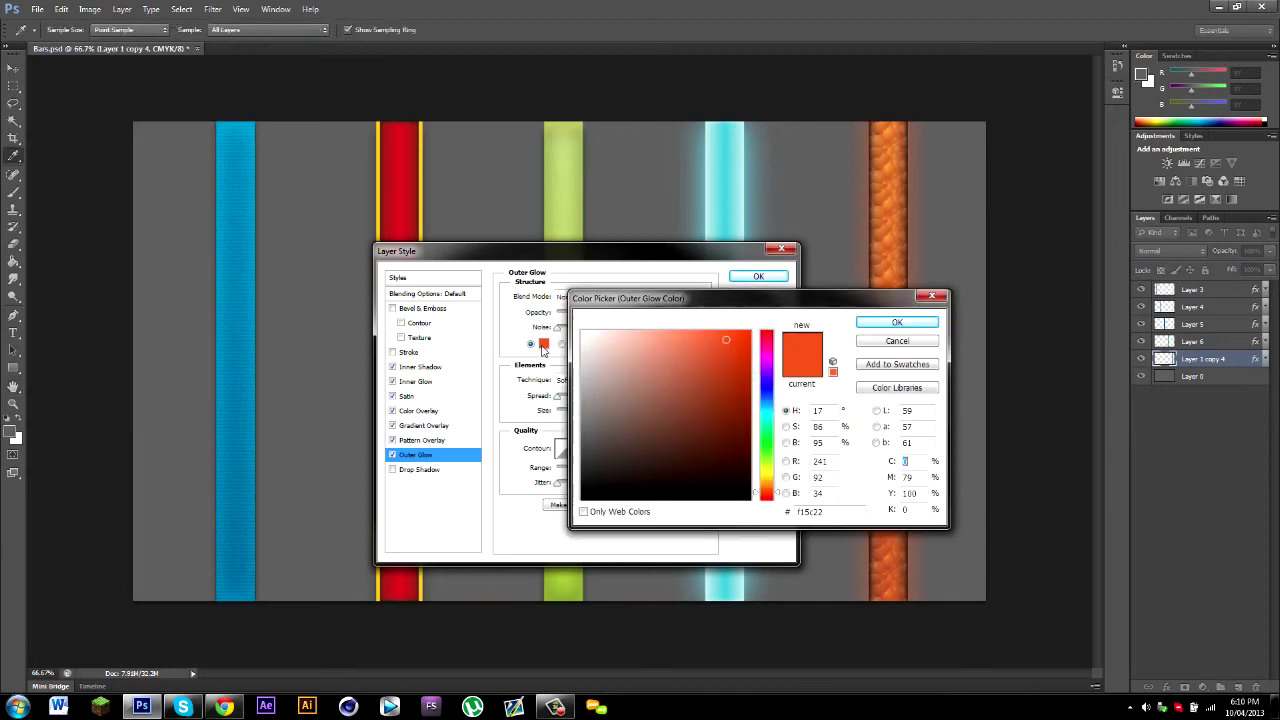
left_click(892, 323)
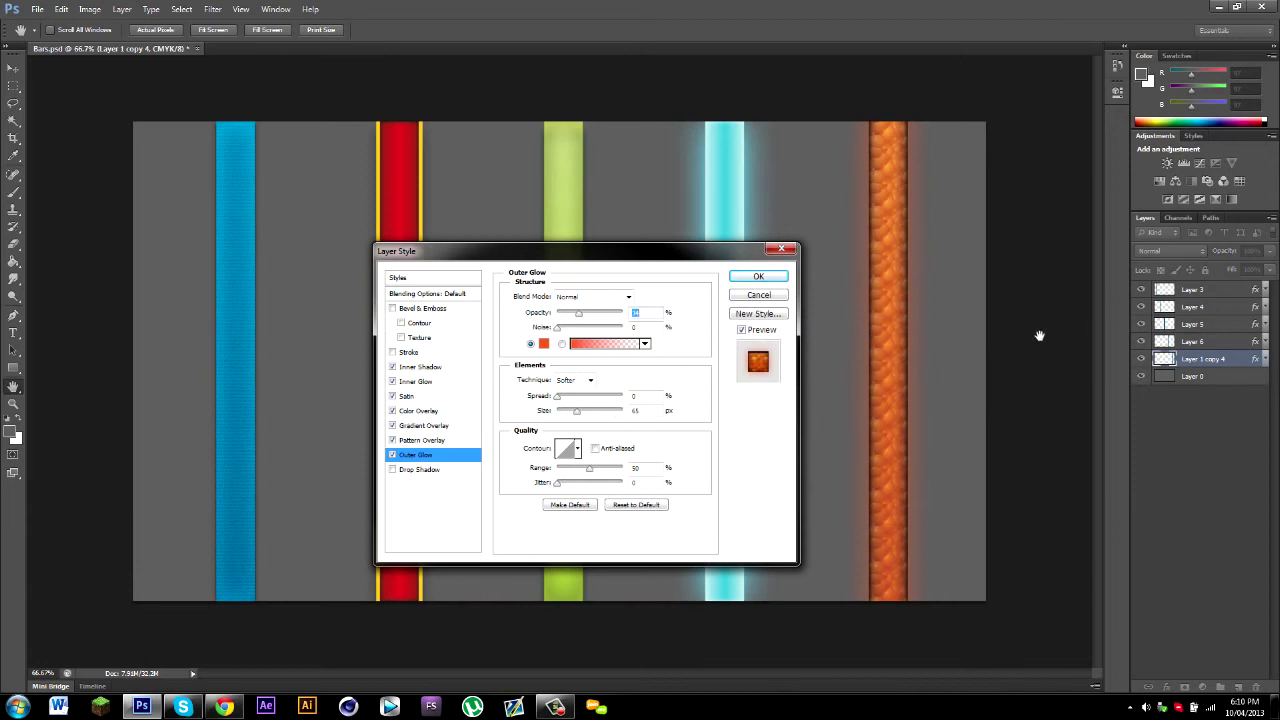
- Examine the orange bar's Pattern Overlay patterns and opacity, and view its Gradient Overlay settings
left_click(437, 442)
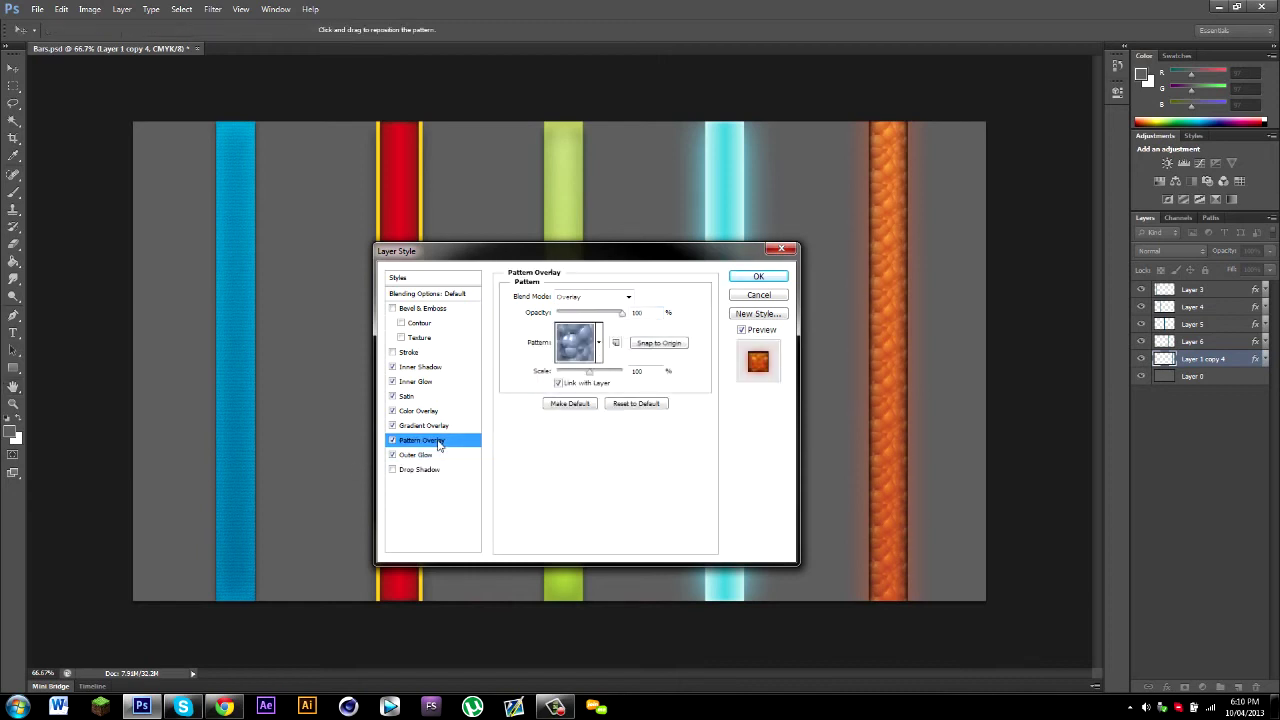
left_click(600, 344)
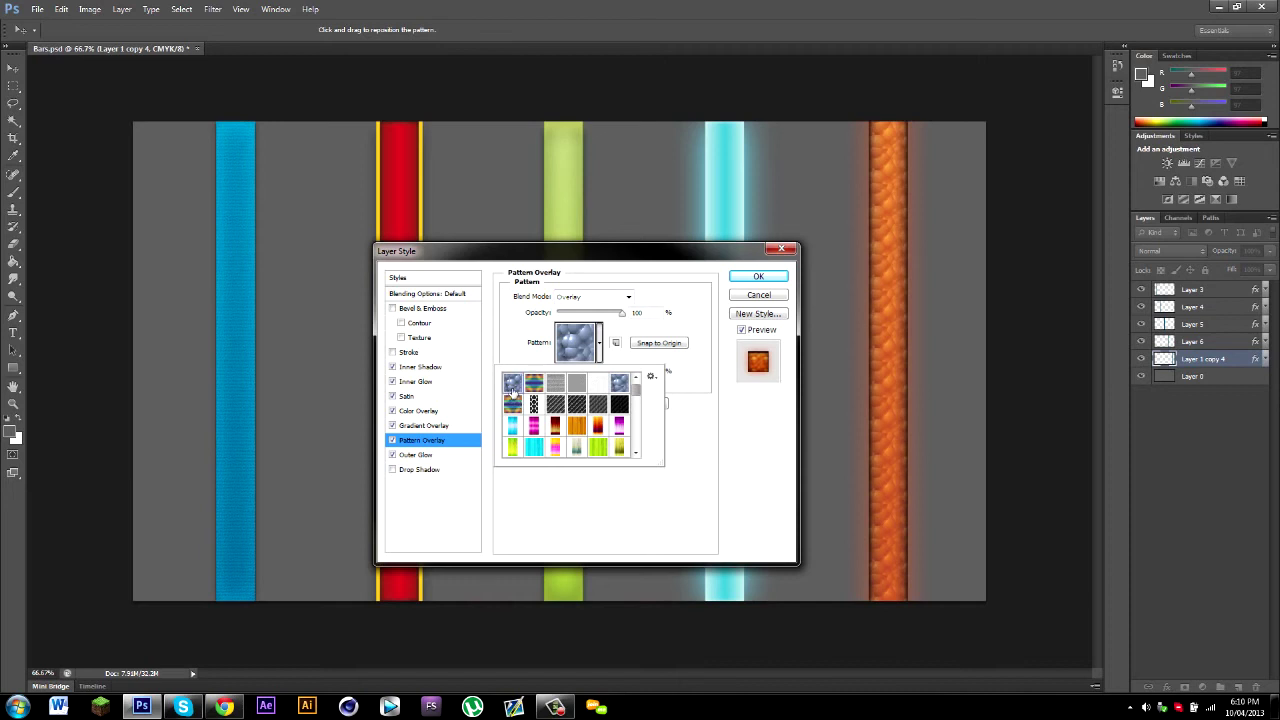
left_click(595, 482)
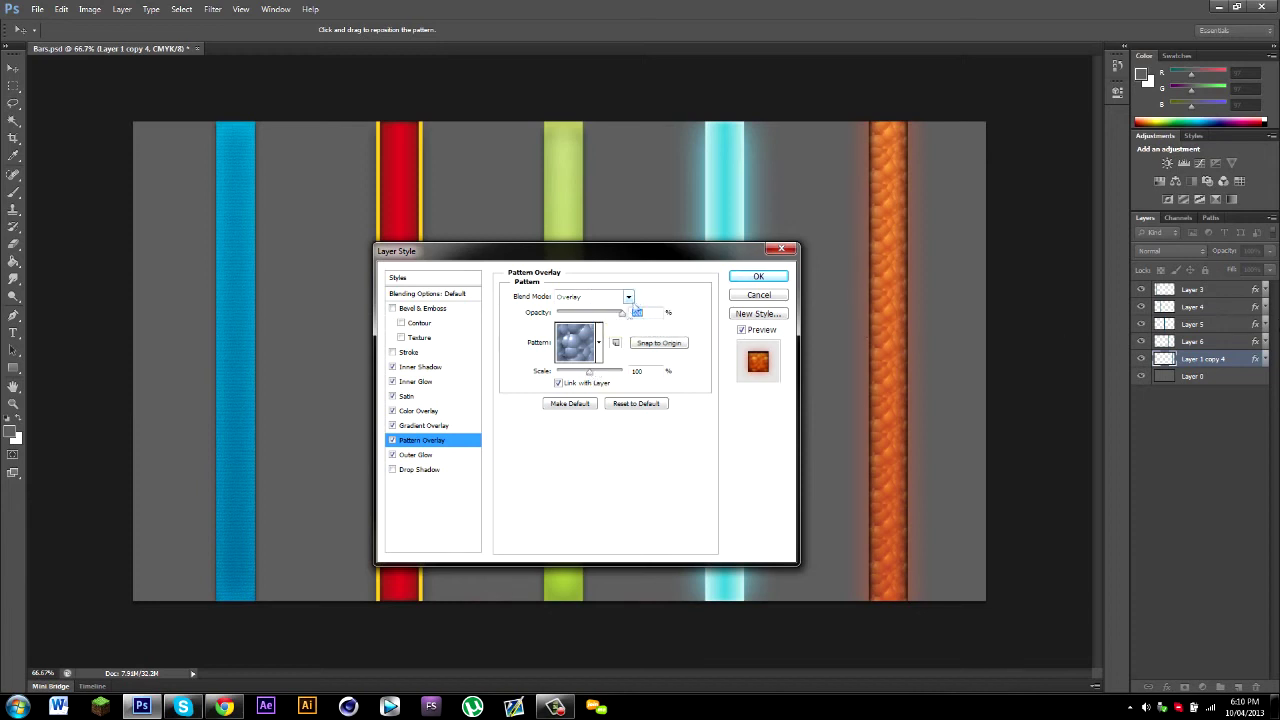
left_click_drag(622, 316, 667, 325)
left_click(437, 426)
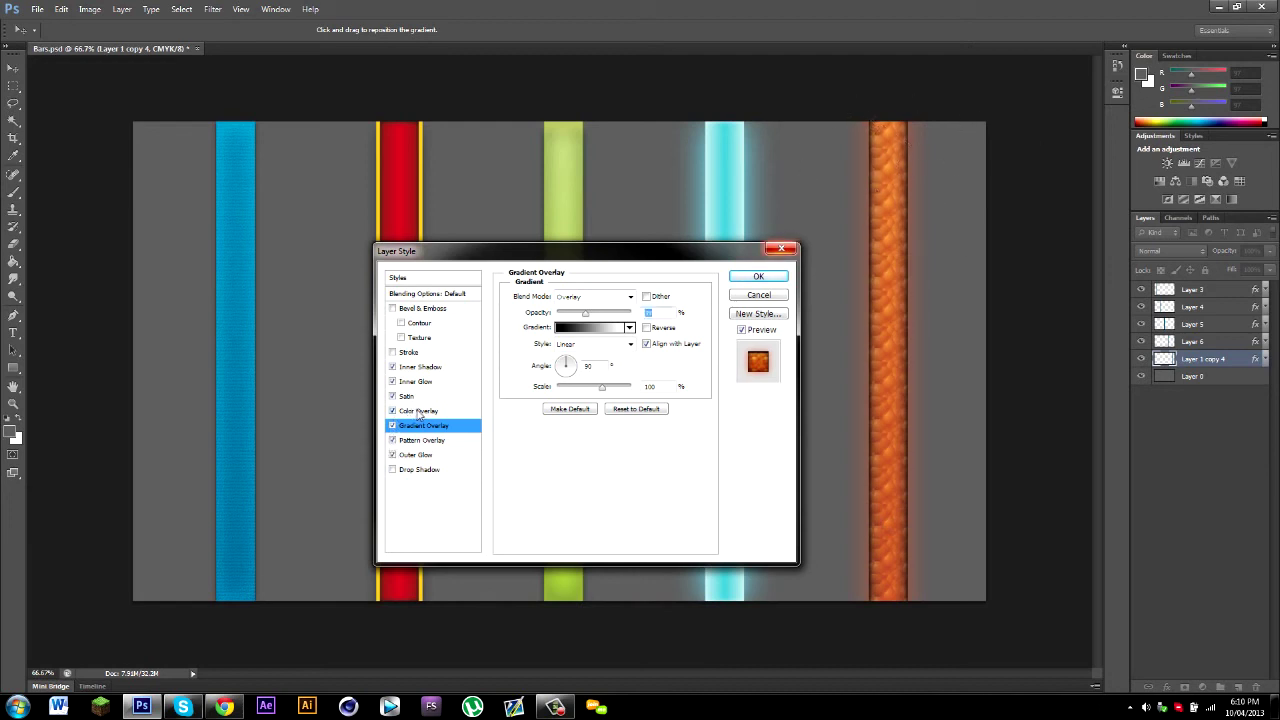
- Inspect the orange bar's Color Overlay colour, and switch the overlay off and on to compare its effect
left_click(418, 411)
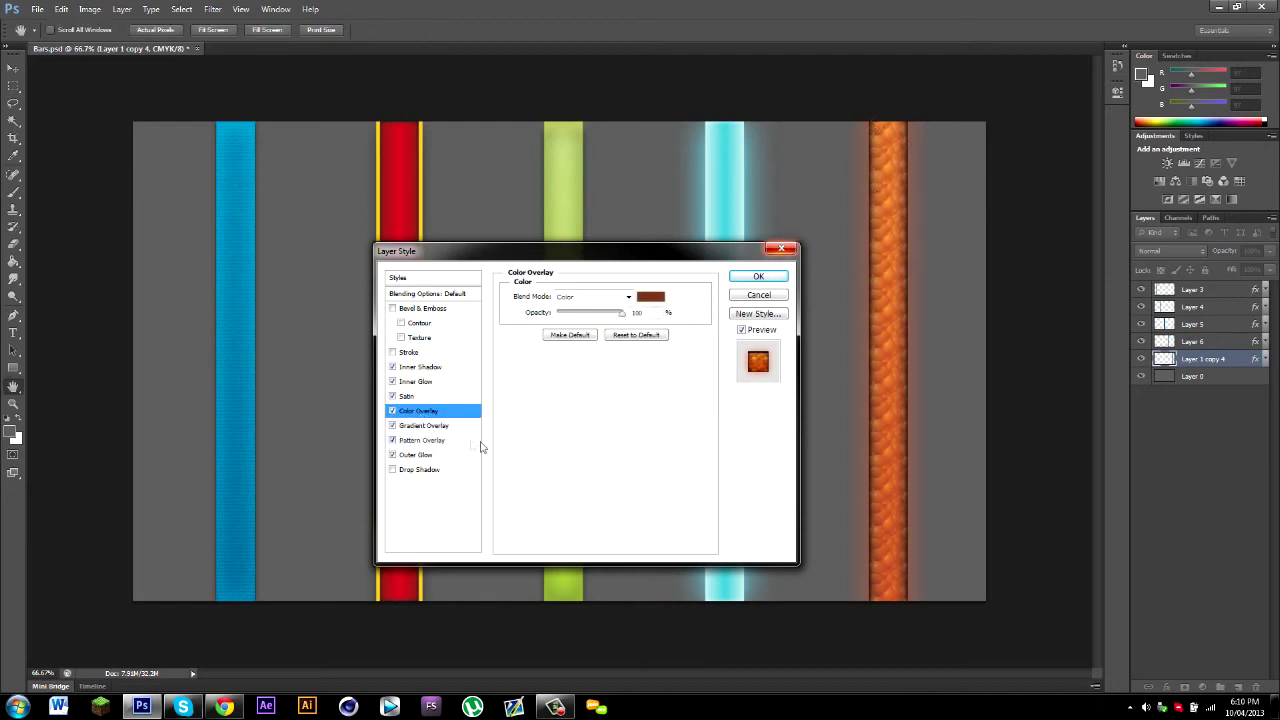
left_click(650, 296)
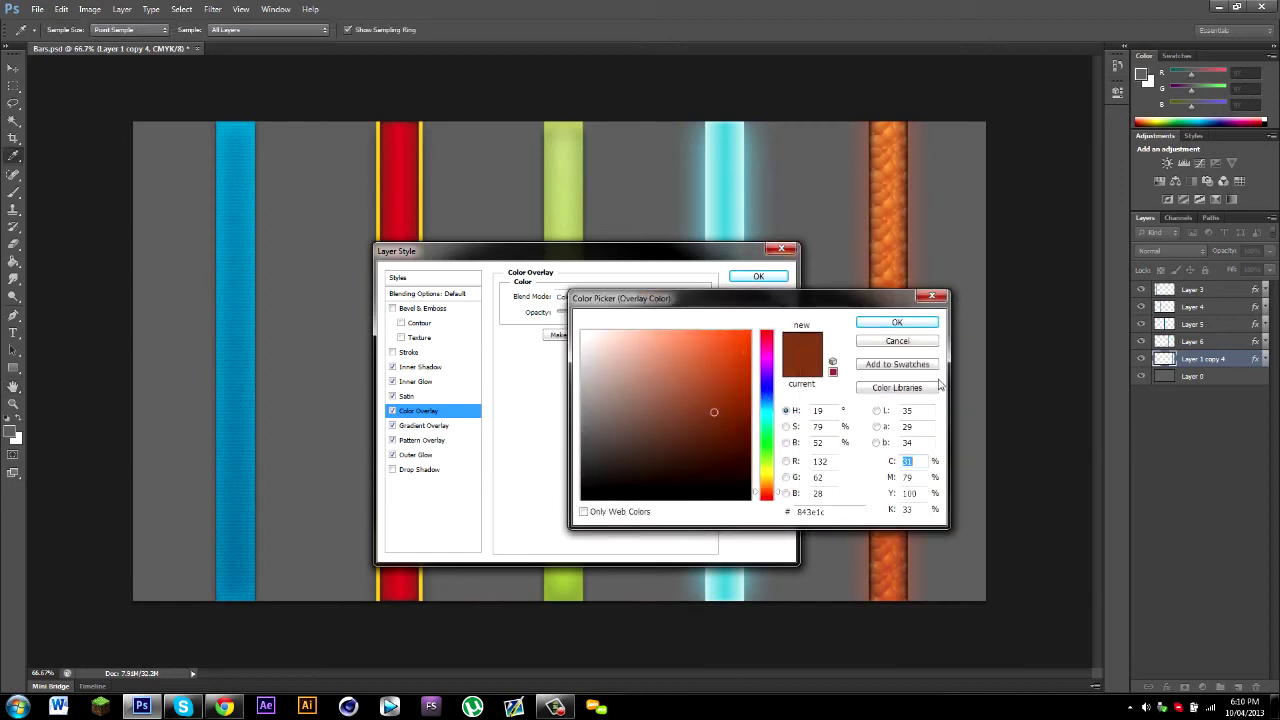
left_click(897, 322)
left_click(392, 411)
left_click(392, 411)
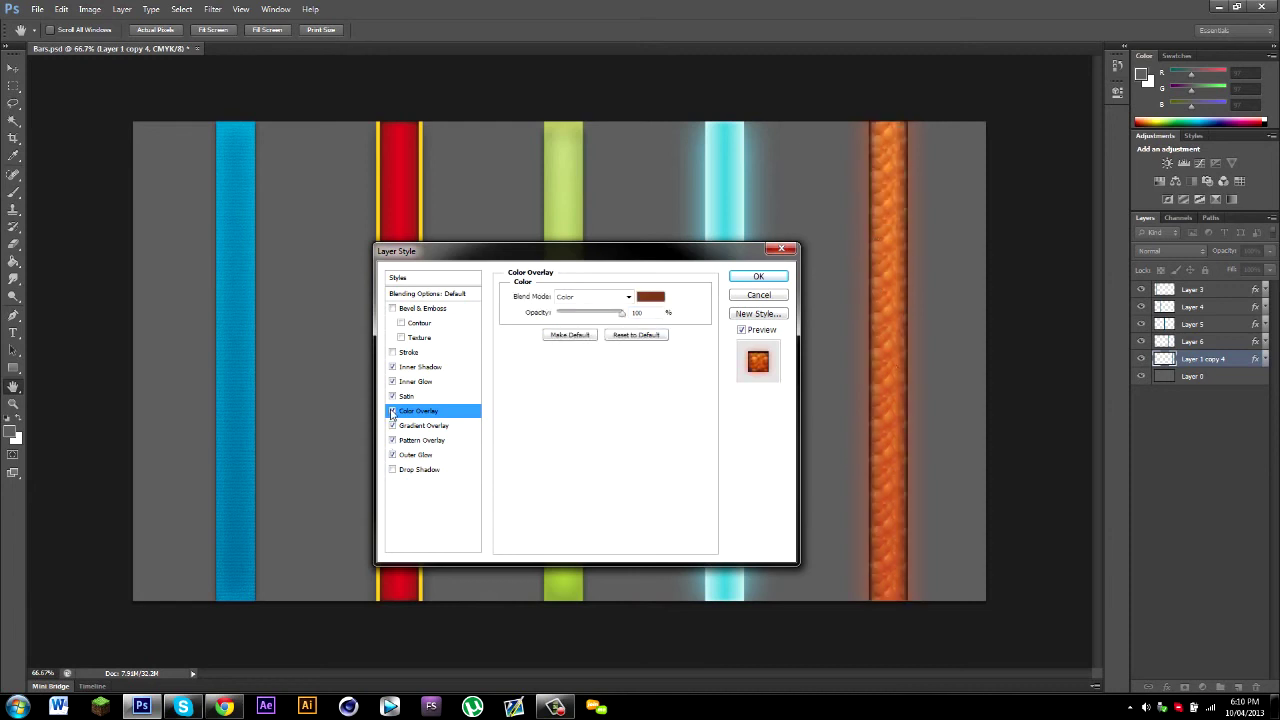
- Try a green hue of 100° for the orange bar's Color Overlay and cancel the colour change
left_click(651, 296)
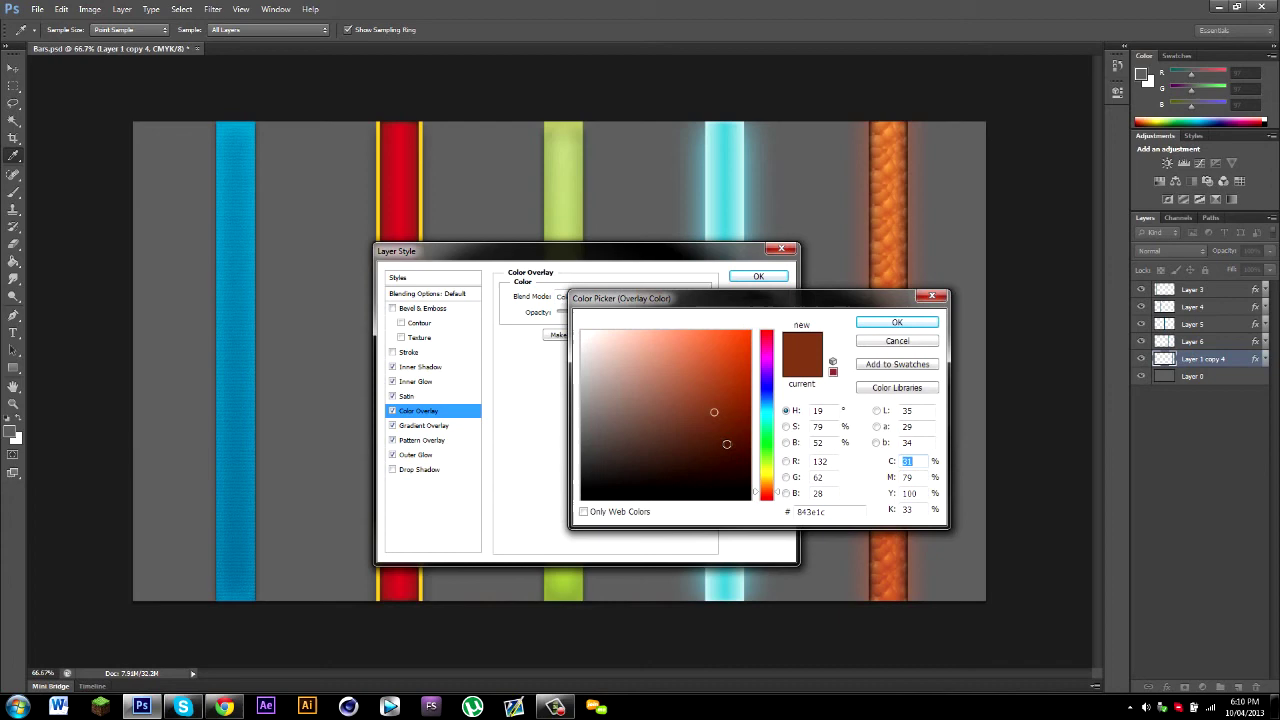
left_click_drag(762, 424, 766, 453)
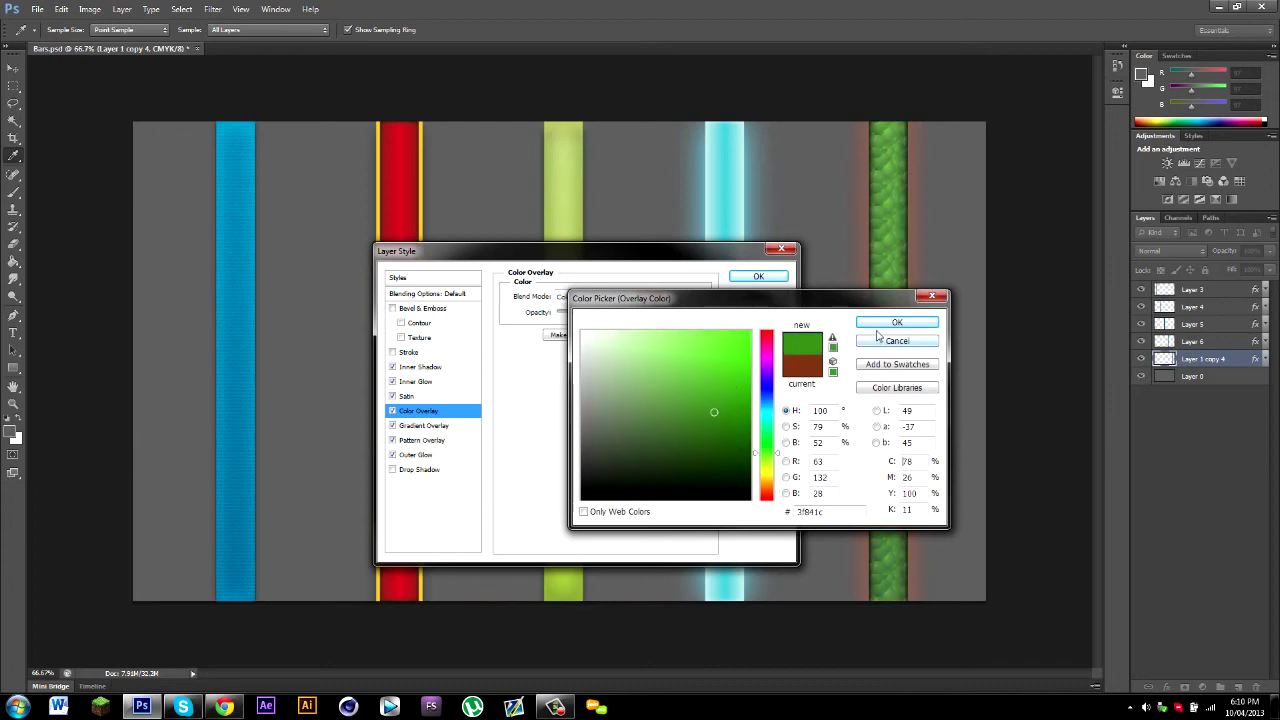
left_click_drag(843, 307, 789, 302)
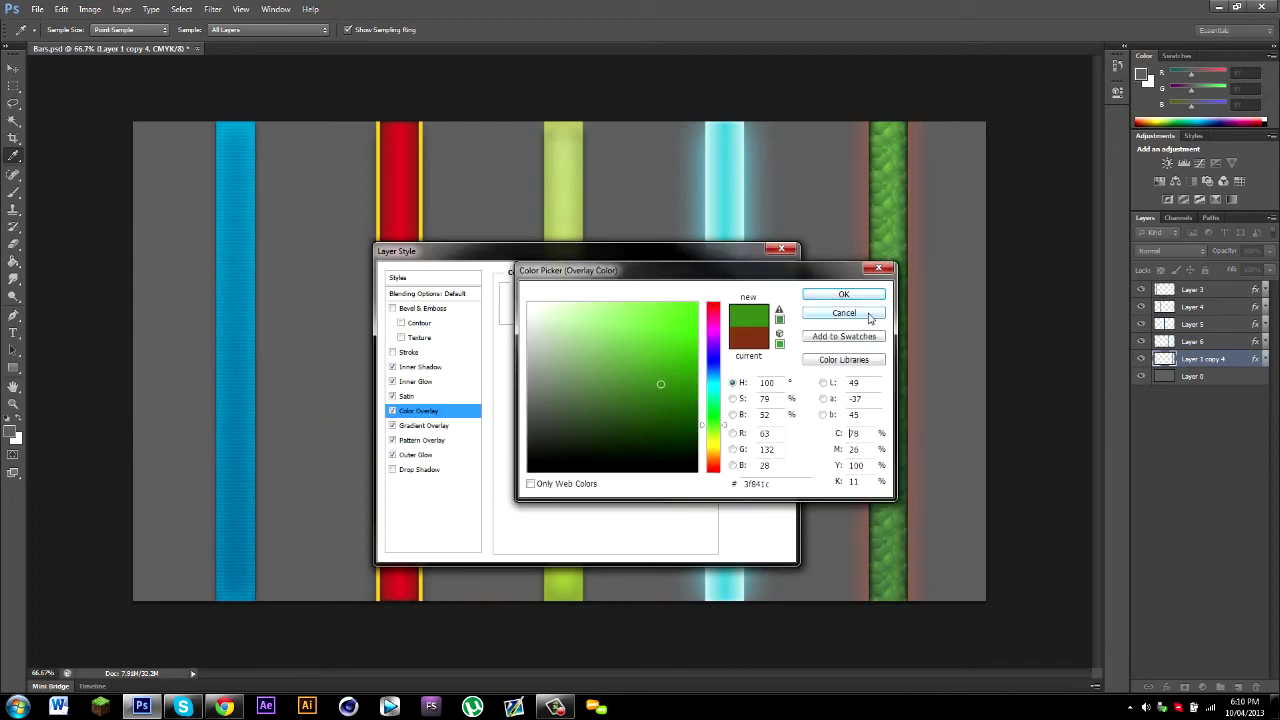
key("Escape")
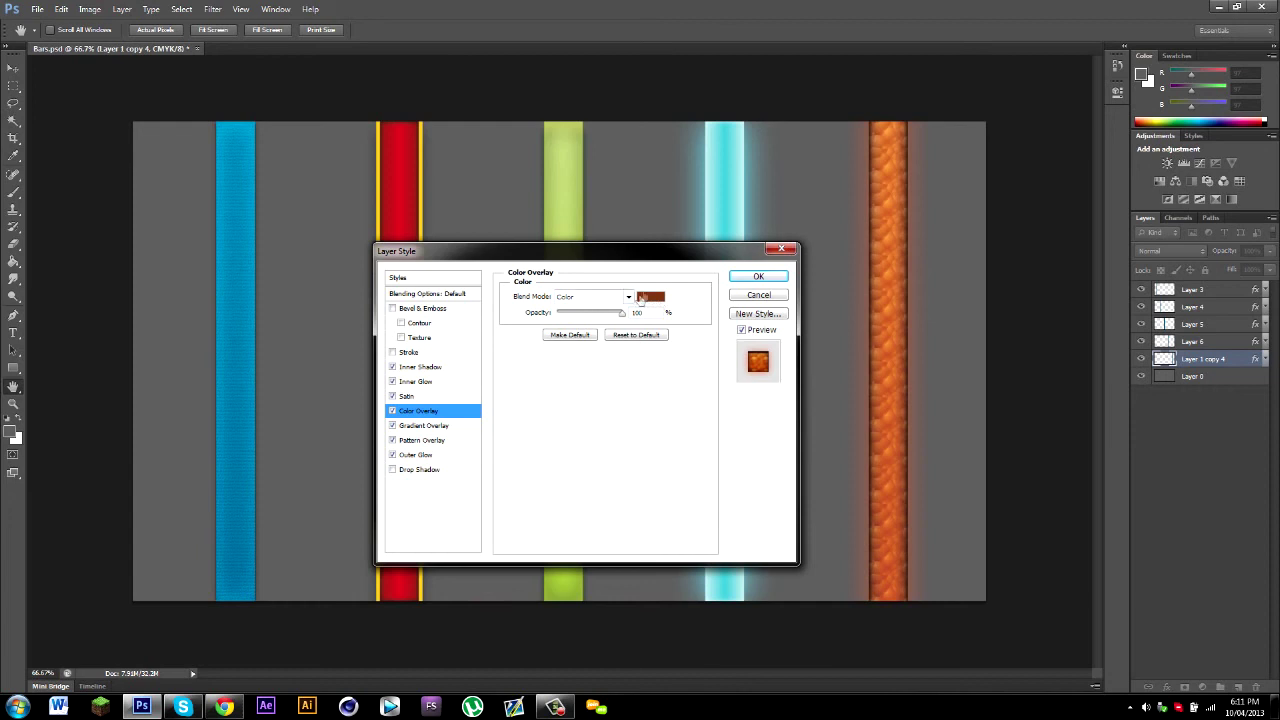
- Review the orange bar's Satin settings, and turn the effect off and on to compare the shading
left_click(410, 400)
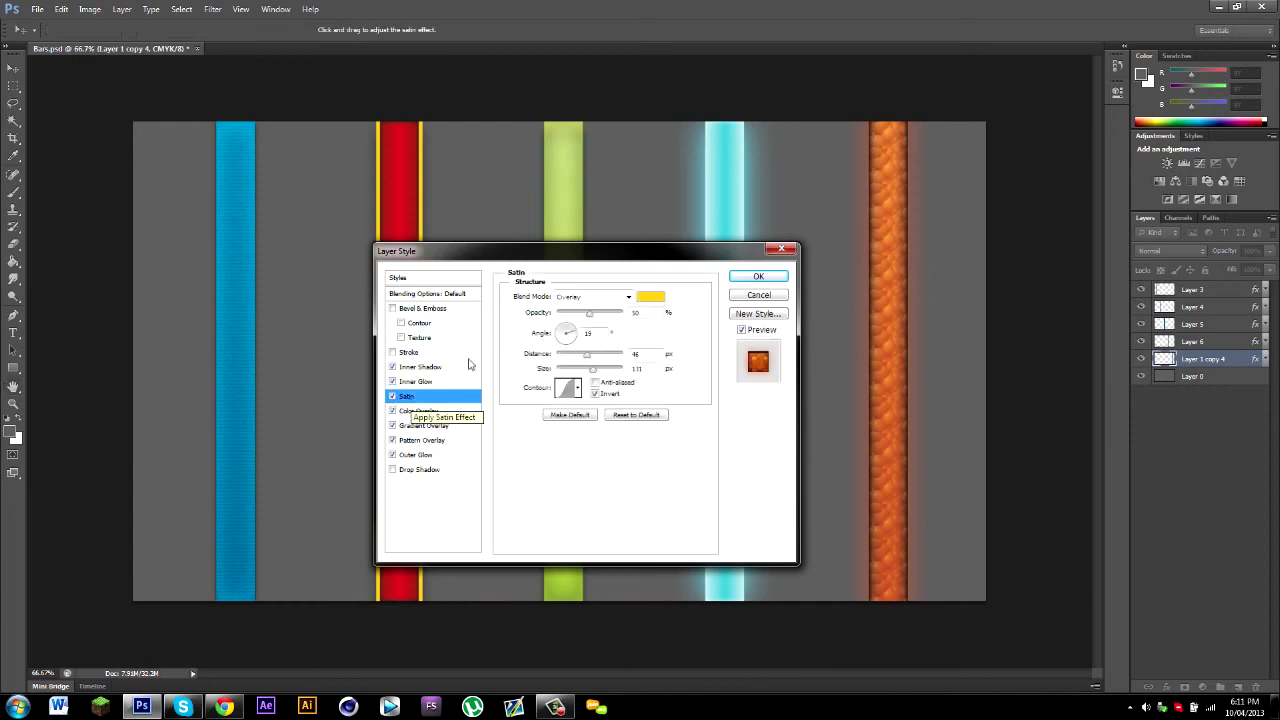
left_click(392, 397)
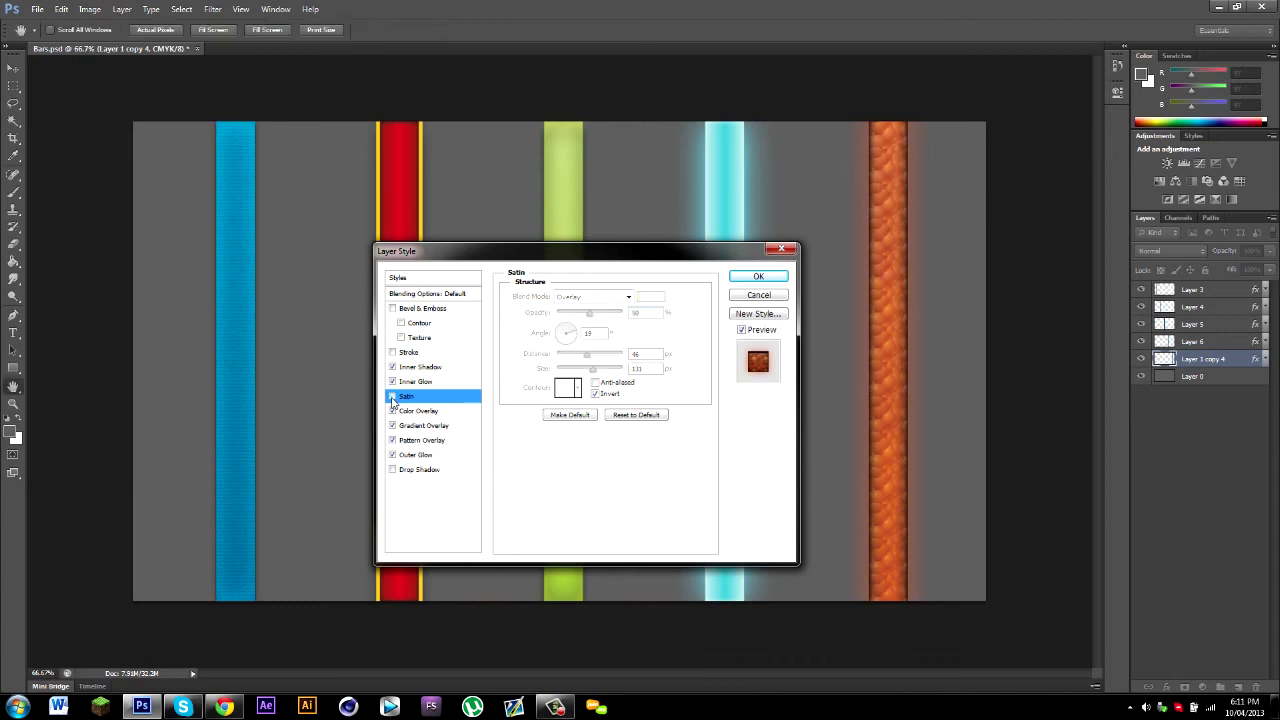
left_click(392, 397)
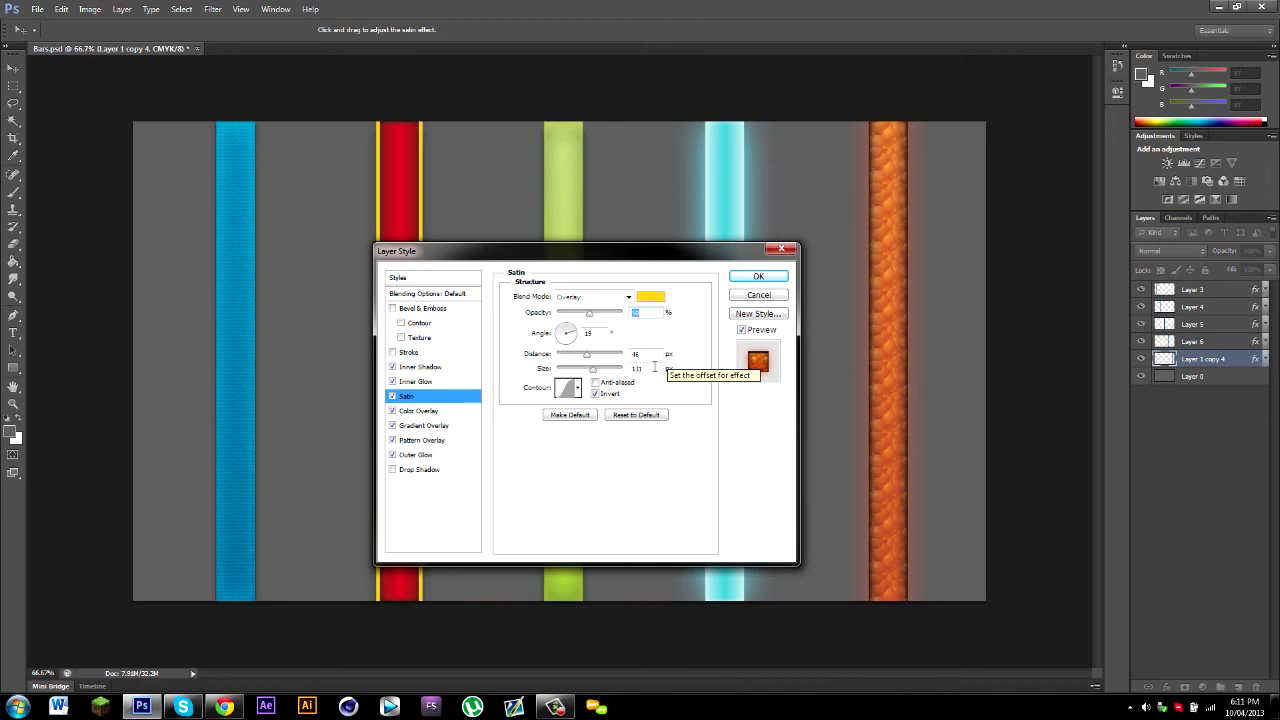
- Review the orange bar's Inner Glow settings, toggling the effect off and on twice to compare the edges
left_click(437, 386)
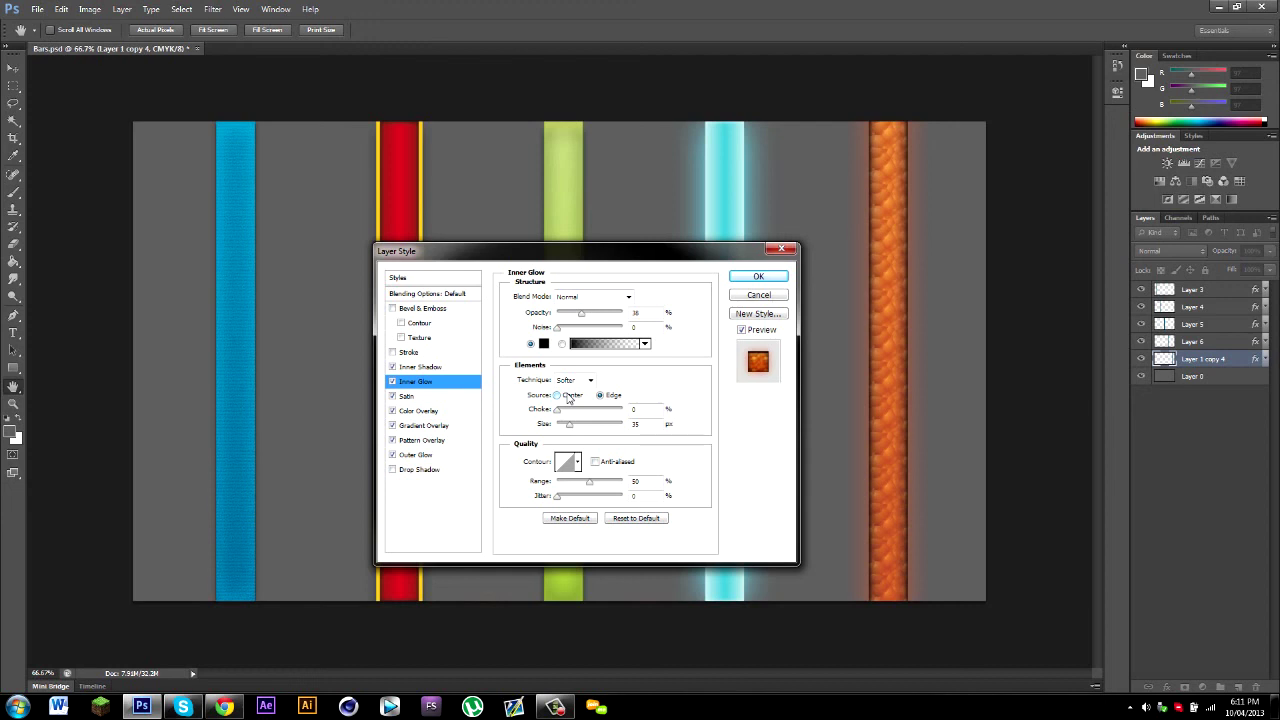
left_click(392, 382)
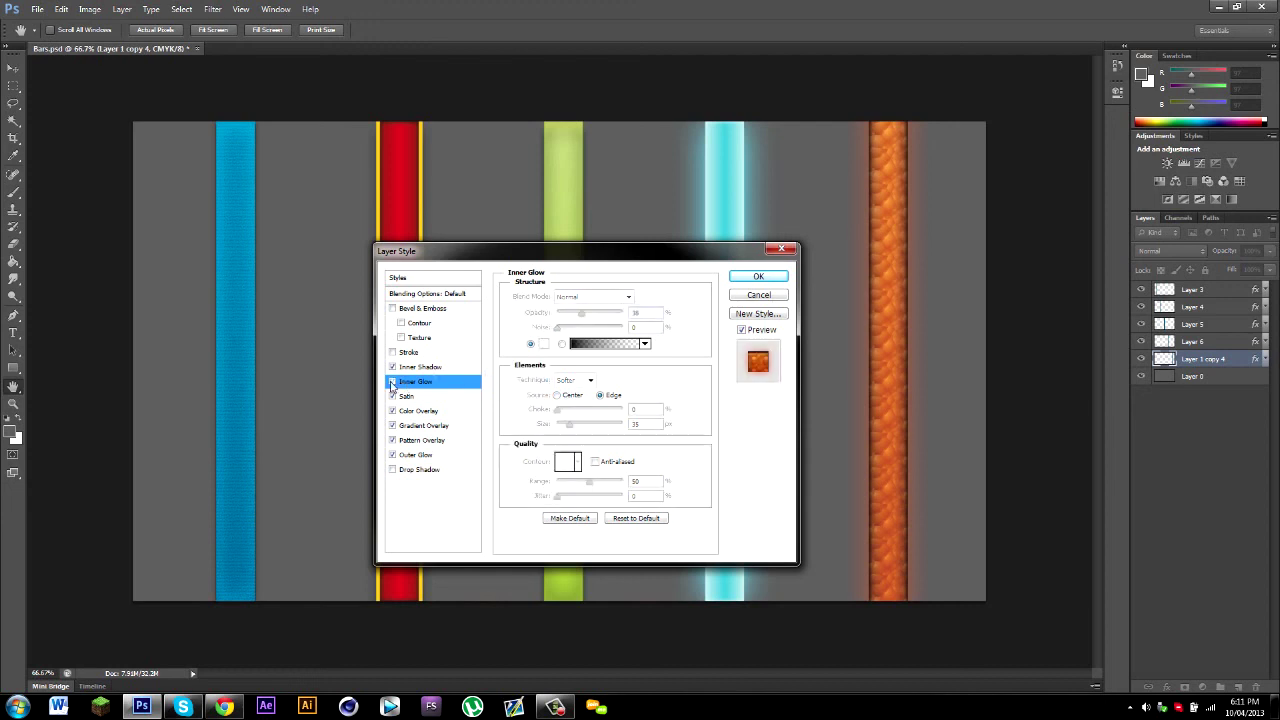
left_click(392, 382)
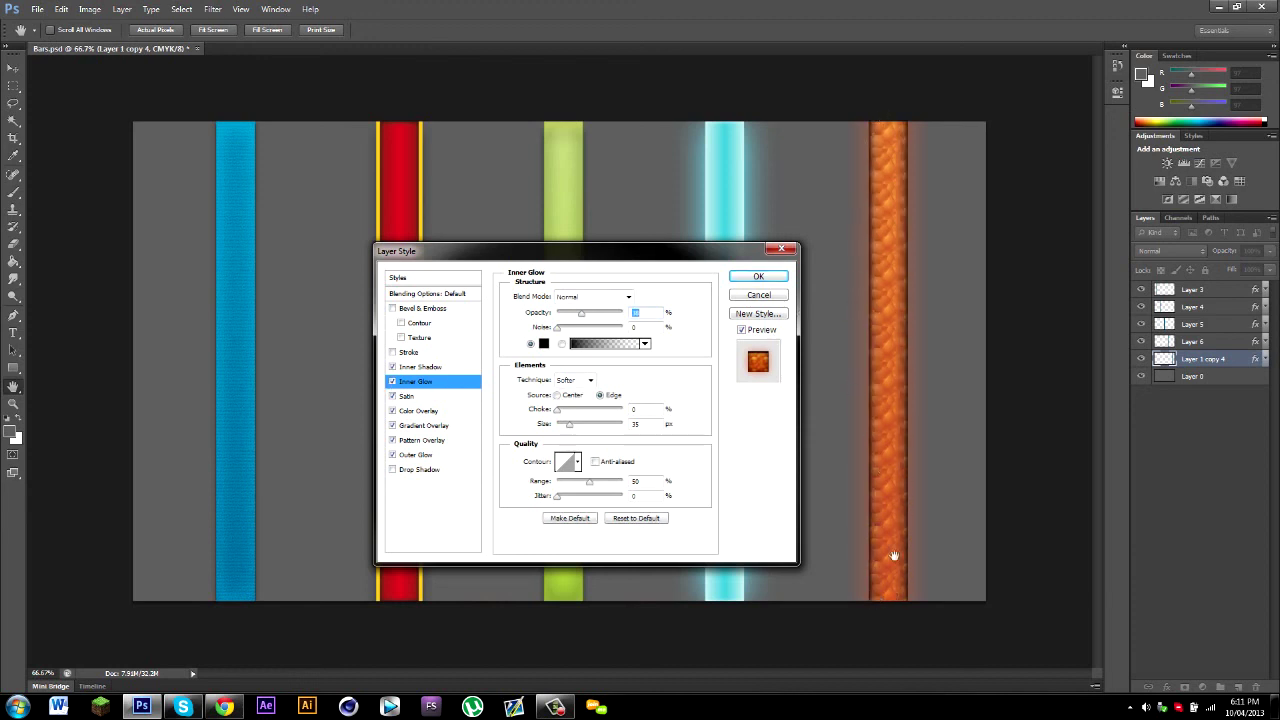
left_click(393, 382)
left_click(393, 382)
- Toggle the orange bar's Inner Shadow off and on to compare it, and close the layer style without applying changes
left_click(424, 367)
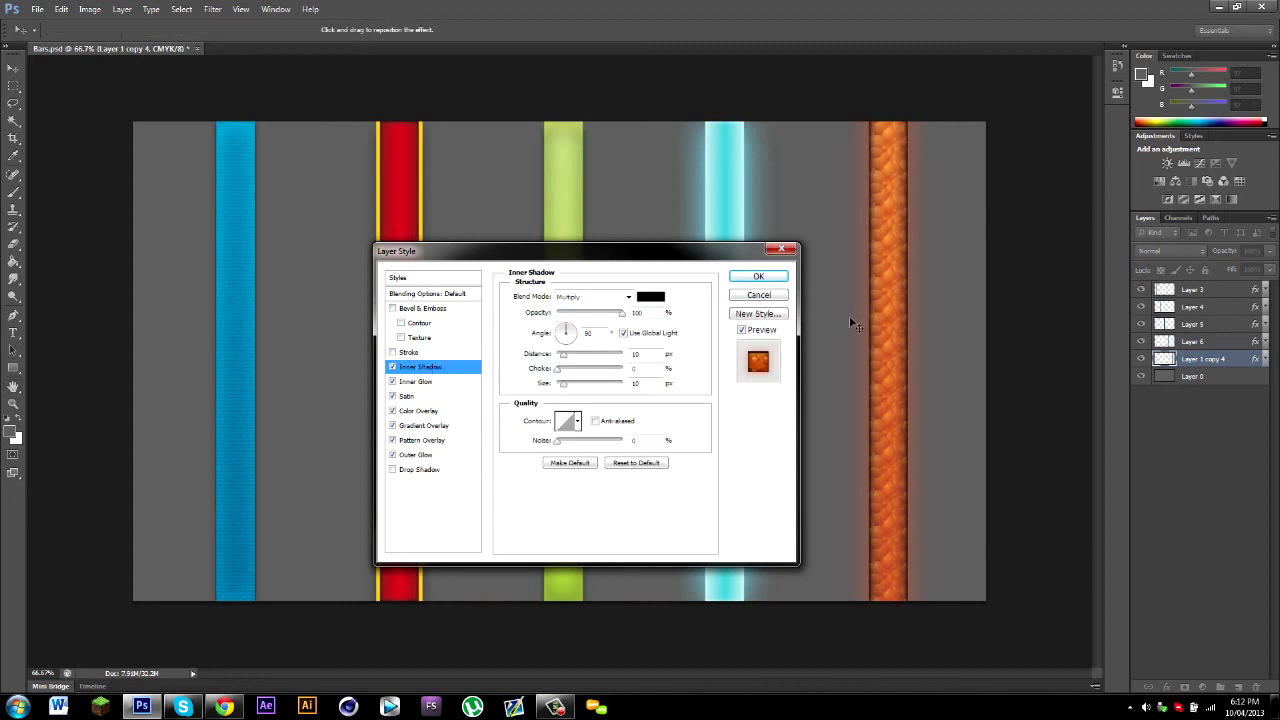
left_click(392, 367)
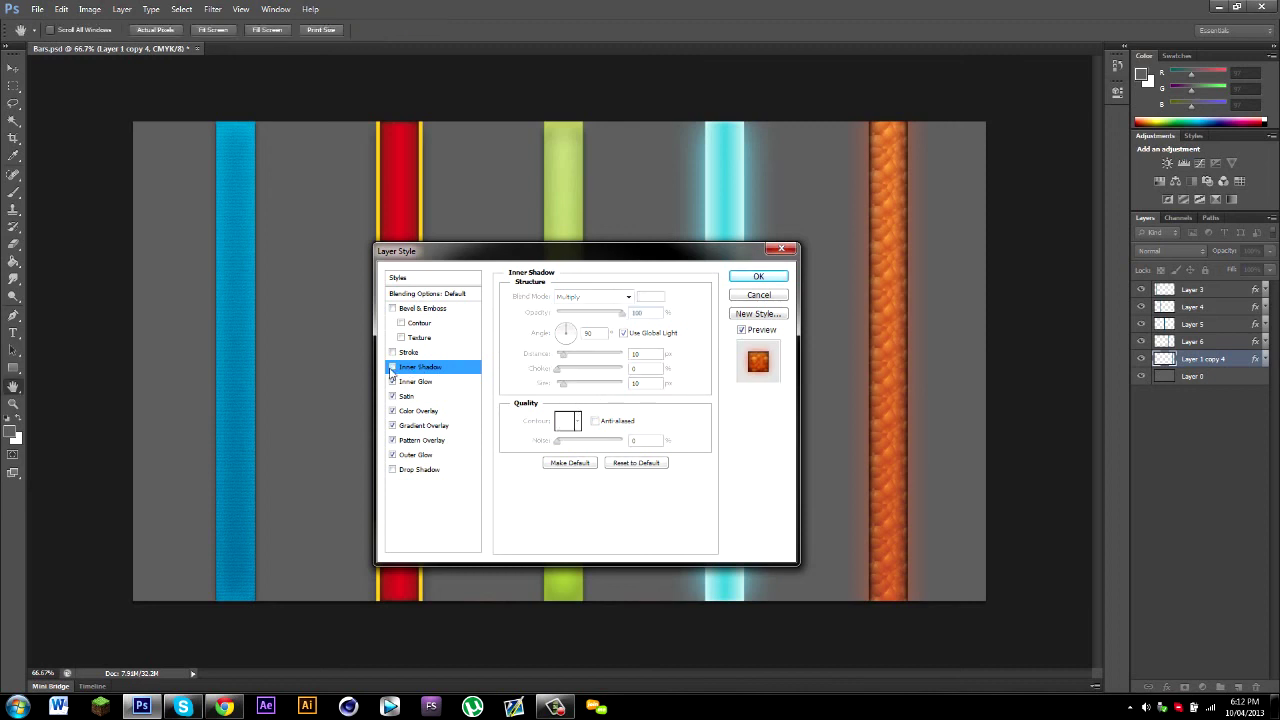
left_click(392, 367)
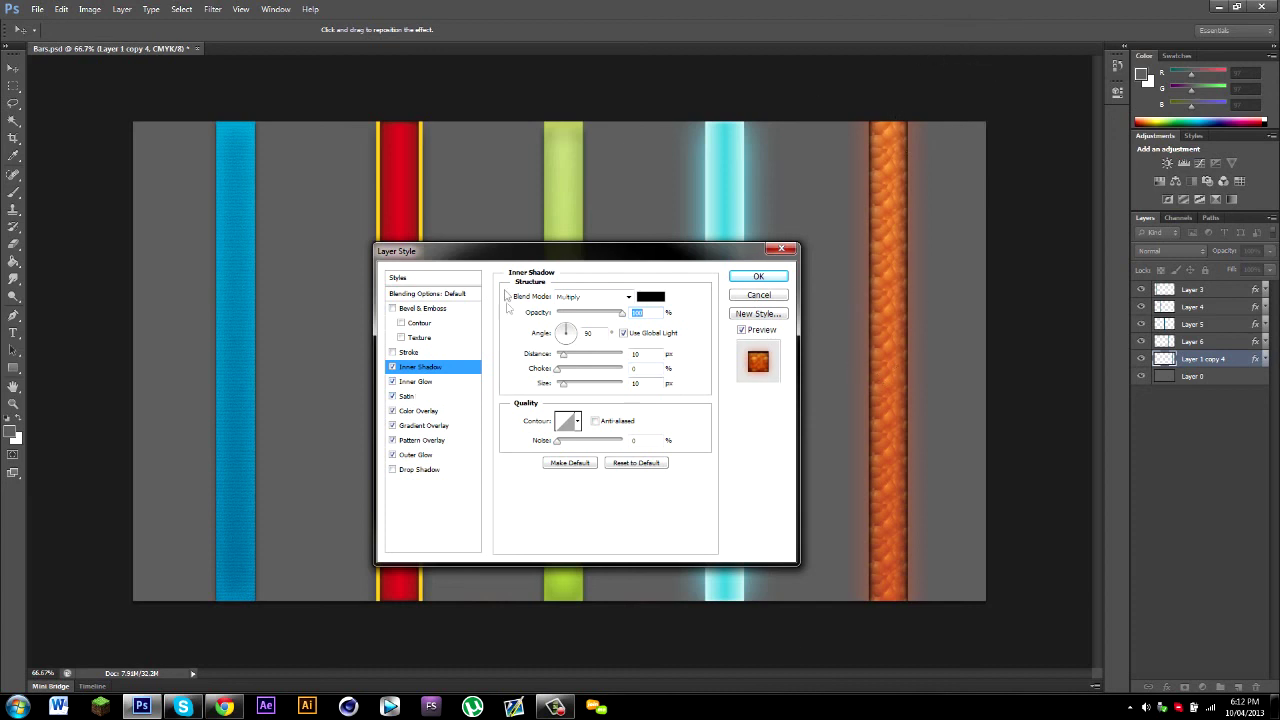
left_click(778, 250)
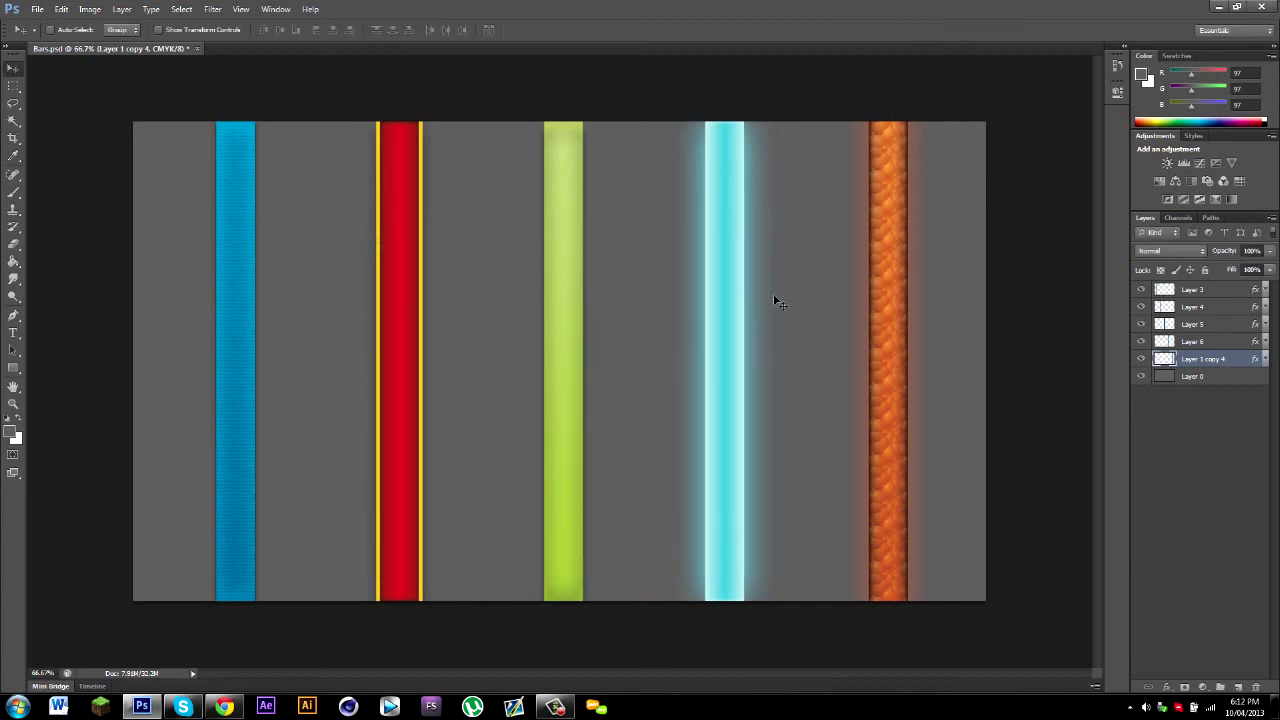